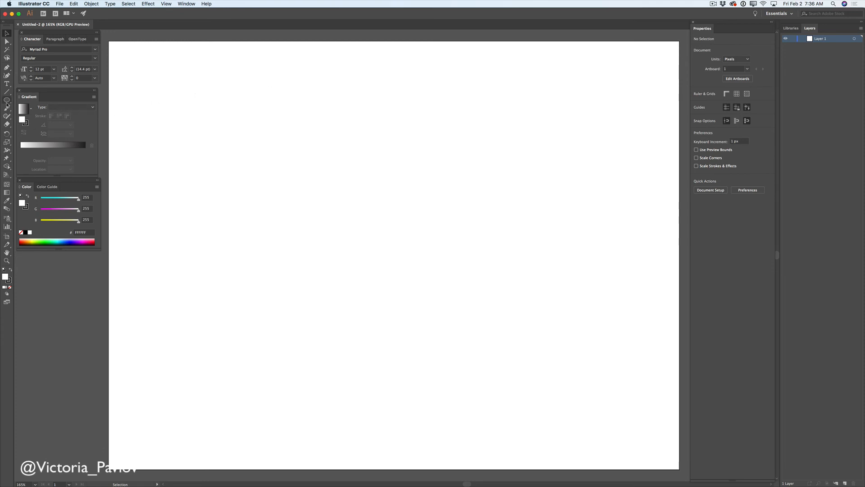
Step: Draw an upright ellipse about 229 by 357 px on the artboard's left half, with a gradient fill and no stroke
drag(7, 100, 17, 110)
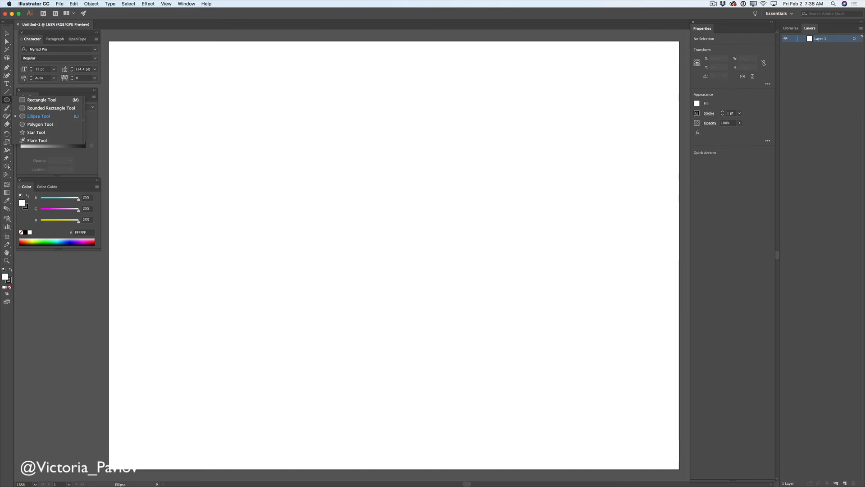
click(7, 287)
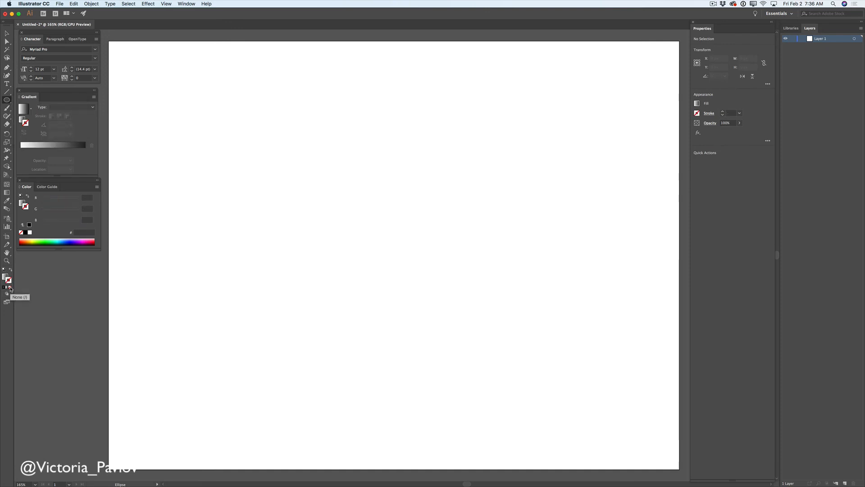
click(10, 286)
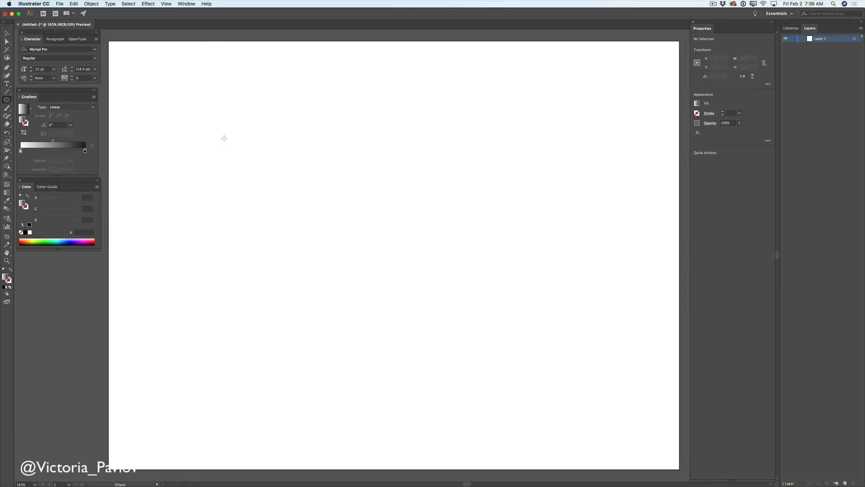
drag(214, 124, 342, 325)
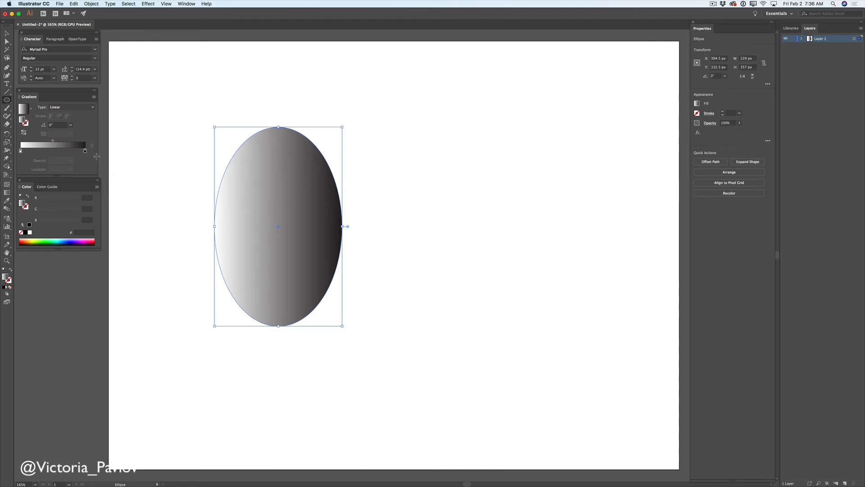
Step: Give the ellipse a radial white-to-red (FF0000) gradient with the midpoint at about 32%
click(86, 110)
click(81, 117)
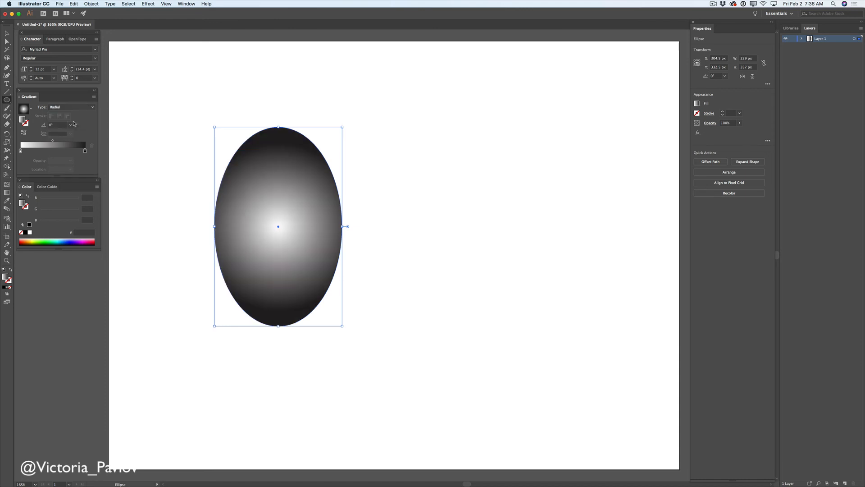
double_click(85, 150)
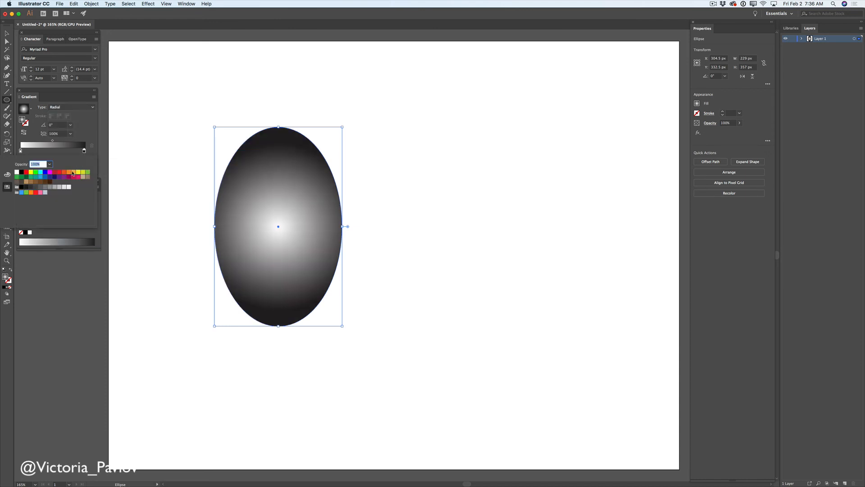
click(26, 172)
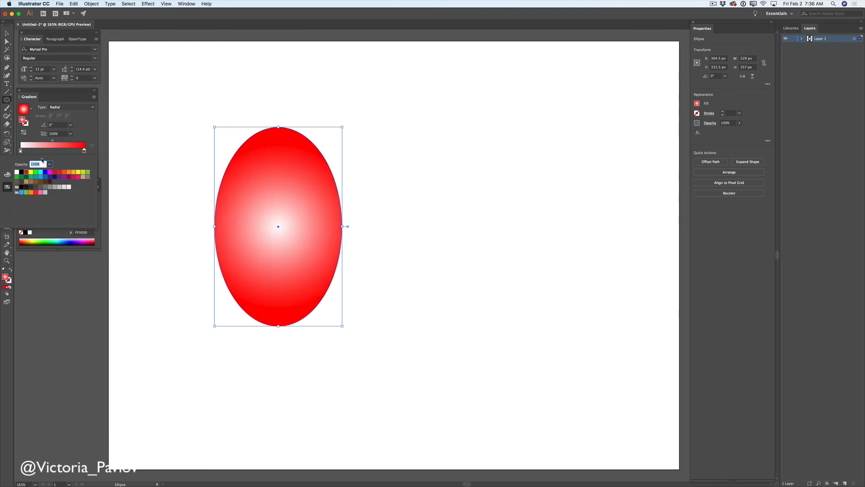
key(Escape)
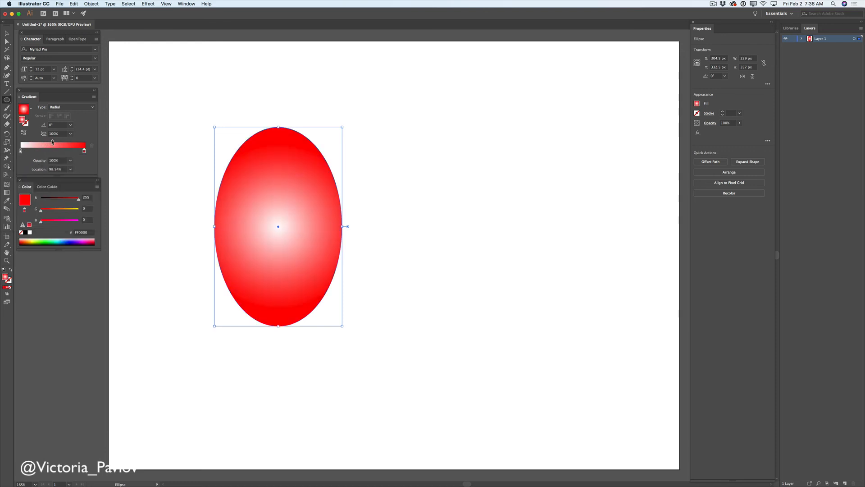
mouse_move(53, 142)
mouse_down()
mouse_move(31, 142)
mouse_move(48, 144)
mouse_move(41, 141)
mouse_up()
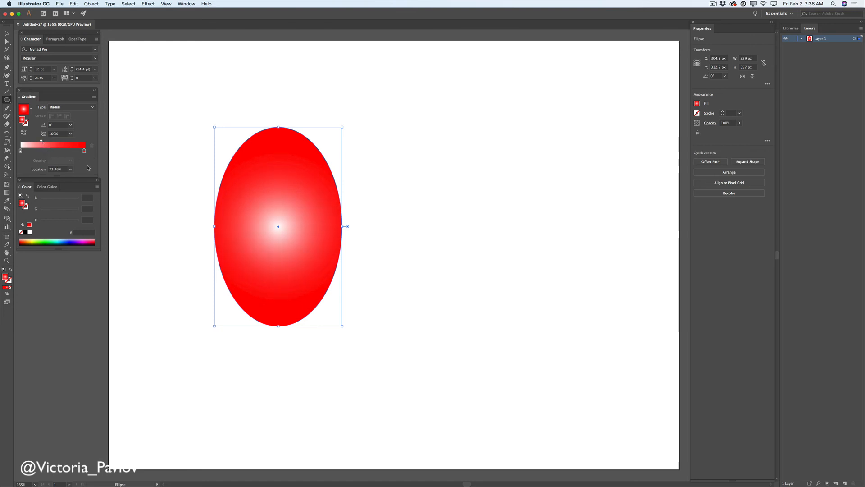
Step: With the Curvature tool, draw a closed curved highlight about 72 by 195 px along the ellipse's upper-left edge
click(8, 76)
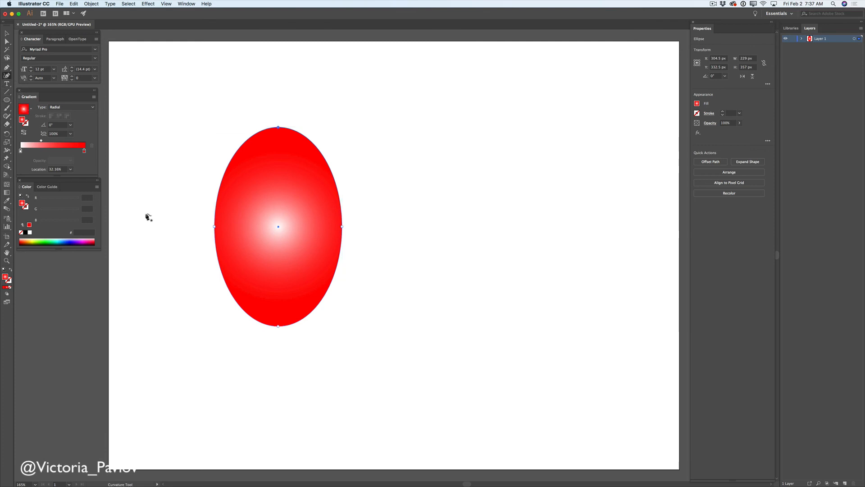
click(257, 144)
click(264, 153)
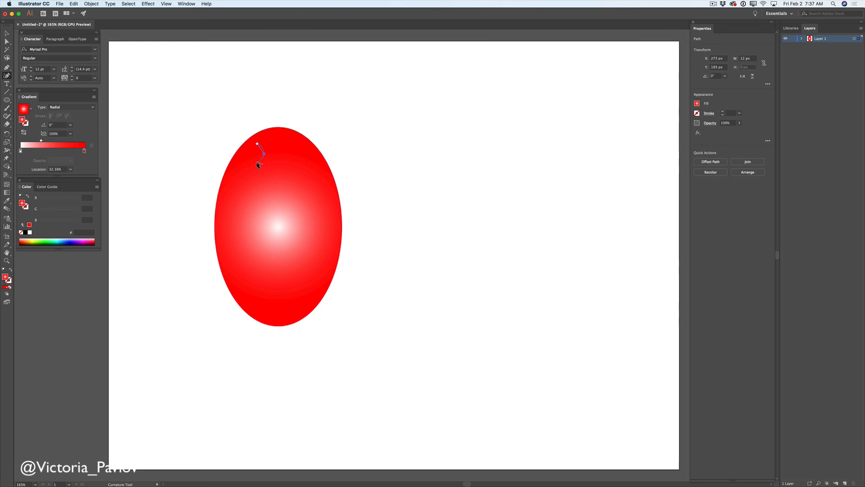
click(251, 169)
click(241, 194)
click(240, 230)
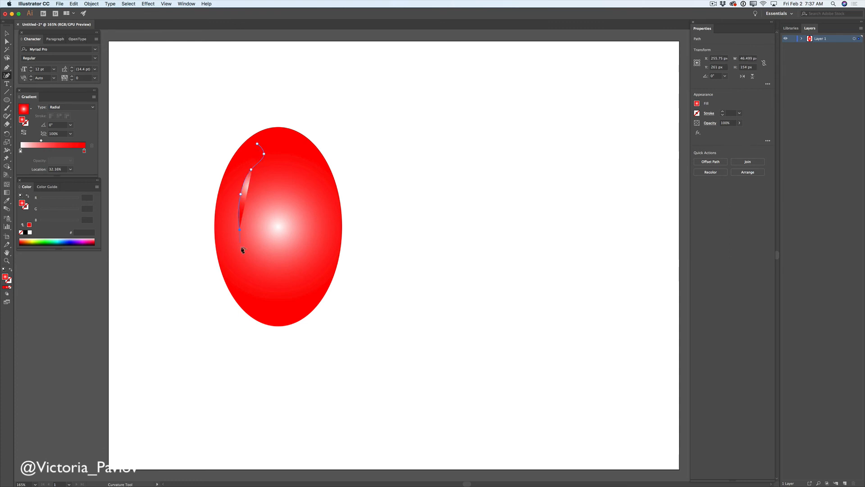
click(245, 254)
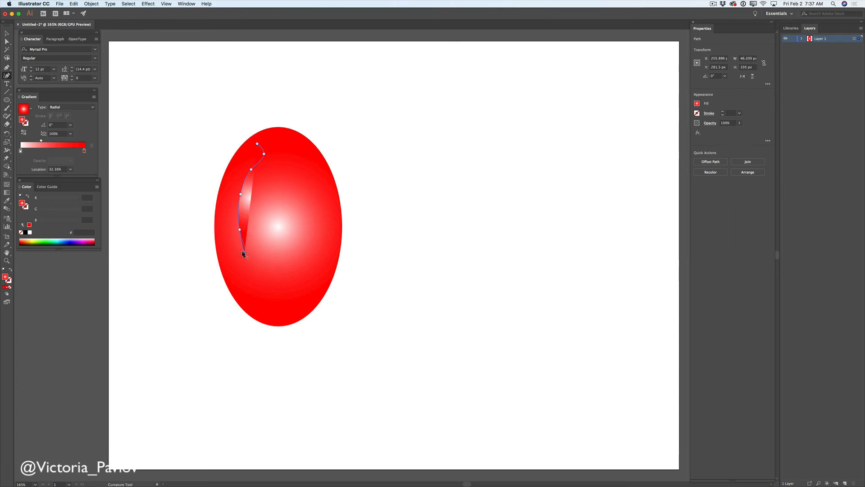
click(227, 229)
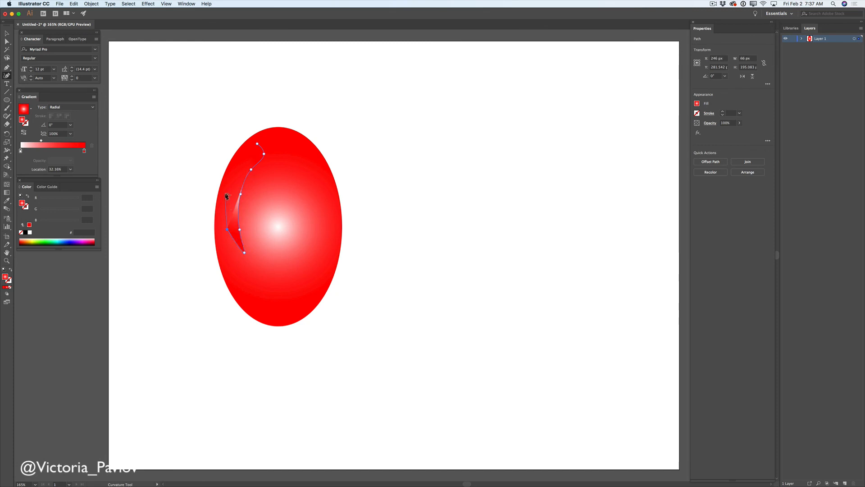
click(225, 193)
click(245, 153)
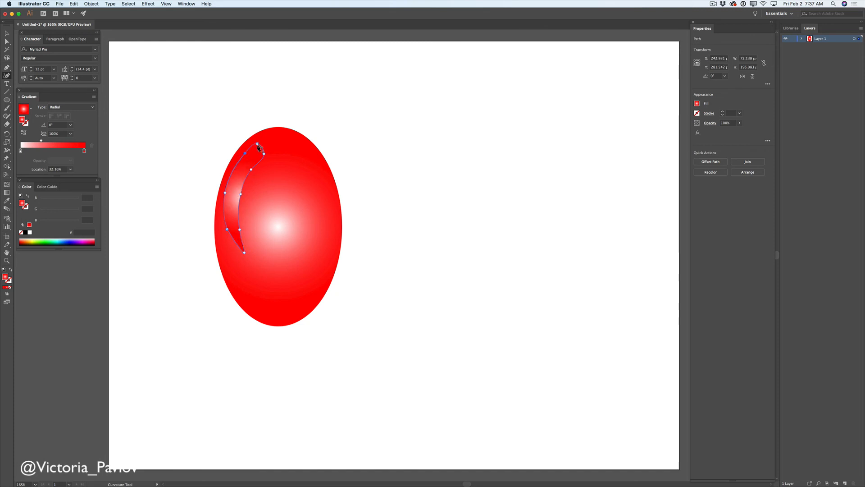
click(257, 144)
Step: Reshape the highlight's bottom tip, upper end and inner-edge points so it measures about 87 by 216 px
mouse_move(244, 254)
mouse_down()
mouse_move(235, 261)
mouse_move(239, 255)
mouse_up()
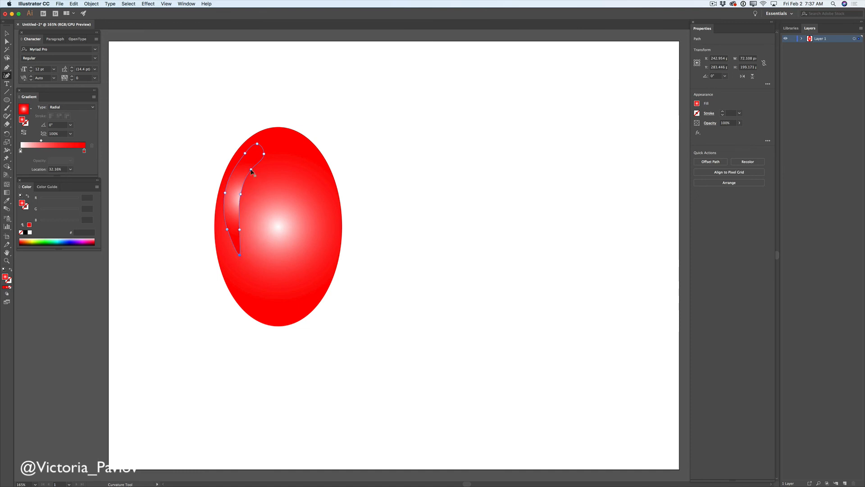
drag(242, 197, 270, 135)
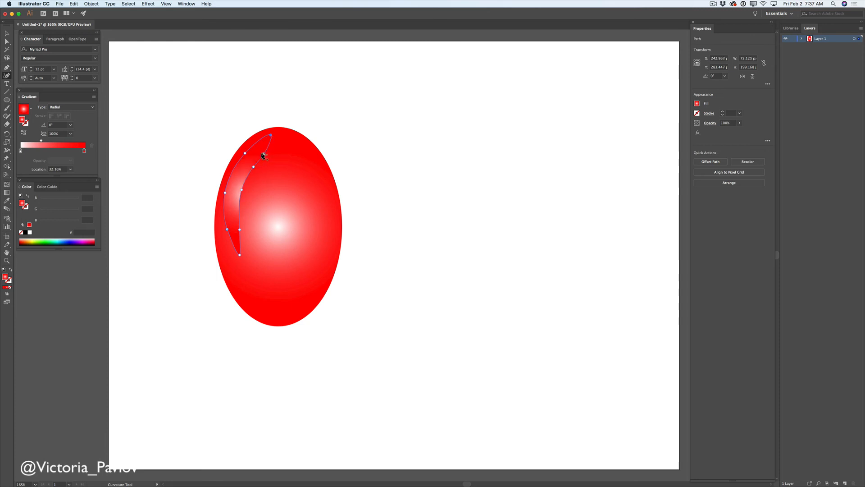
click(245, 189)
drag(265, 154, 268, 152)
click(271, 151)
click(256, 170)
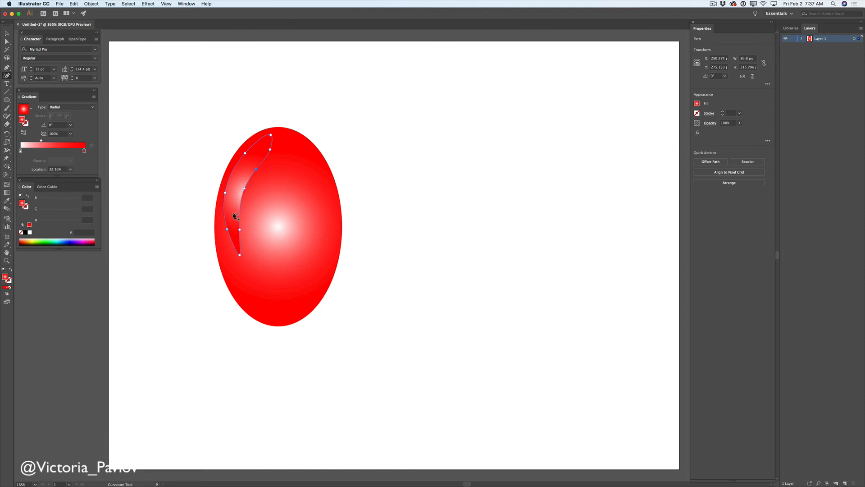
Step: Replace the highlight's gradient with a solid off-white fill, FCFCFC
click(5, 289)
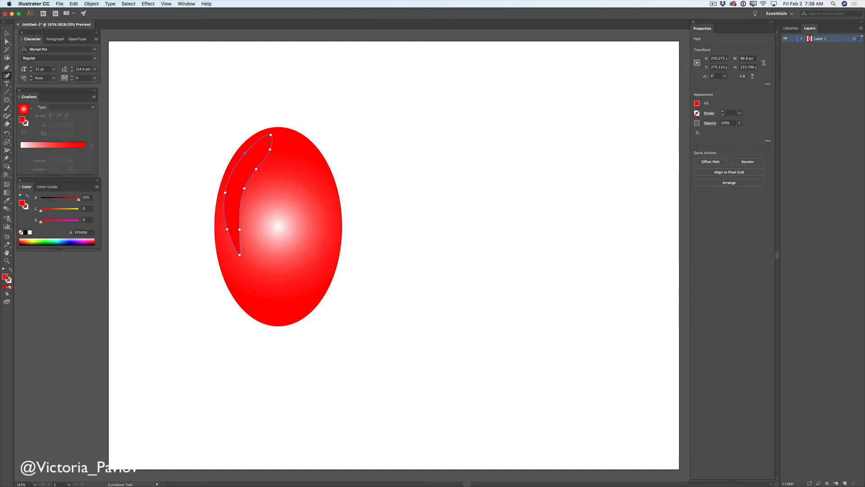
double_click(5, 277)
click(346, 208)
click(344, 206)
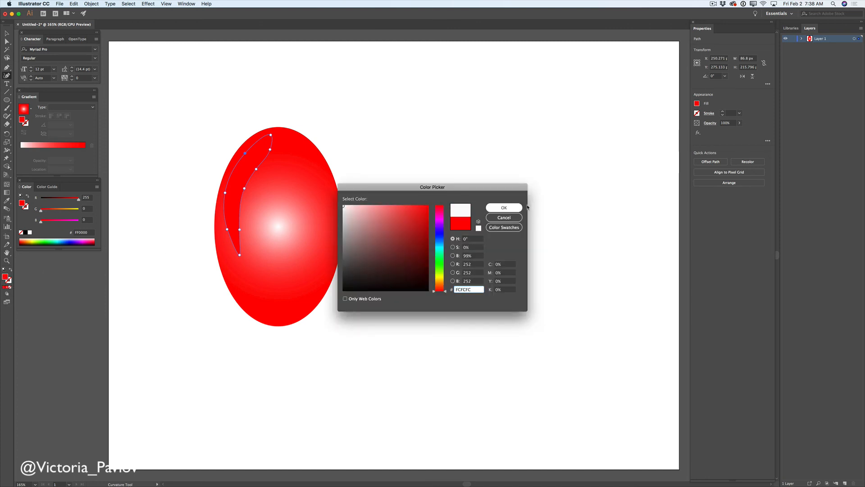
click(504, 207)
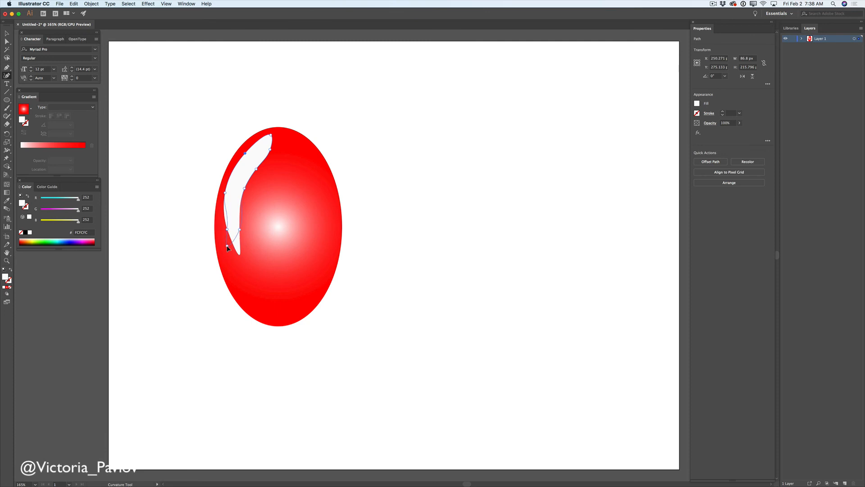
Step: Smooth the highlight by shifting its lower tip and inner-edge points and deleting the middle inner anchor point
drag(238, 255, 235, 252)
drag(244, 188, 246, 193)
click(245, 193)
key(Delete)
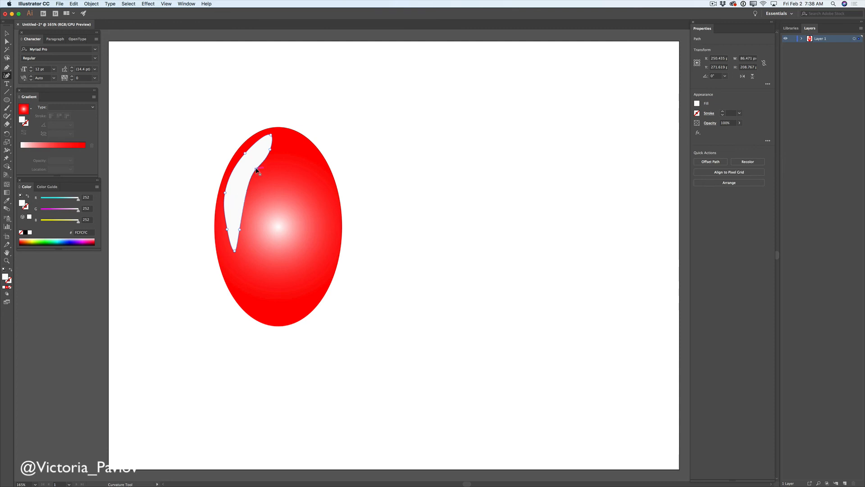
mouse_move(255, 171)
mouse_down()
mouse_move(246, 193)
mouse_move(254, 180)
mouse_up()
drag(271, 148, 275, 147)
Step: Apply a Gaussian Blur of about 8.4 pixels to the highlight with the preview on
click(151, 5)
mouse_move(222, 134)
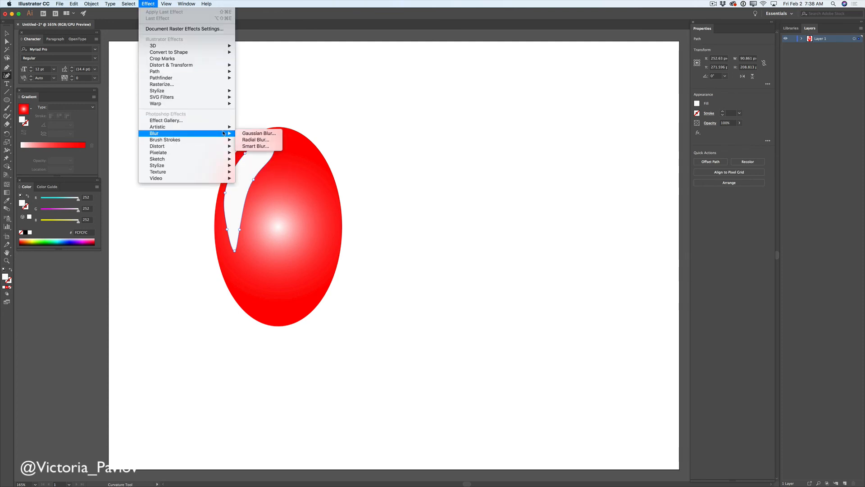
click(259, 133)
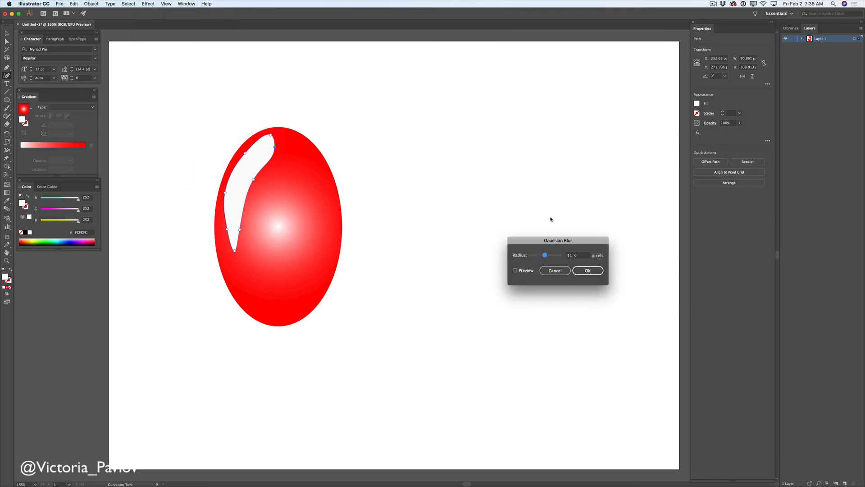
click(516, 271)
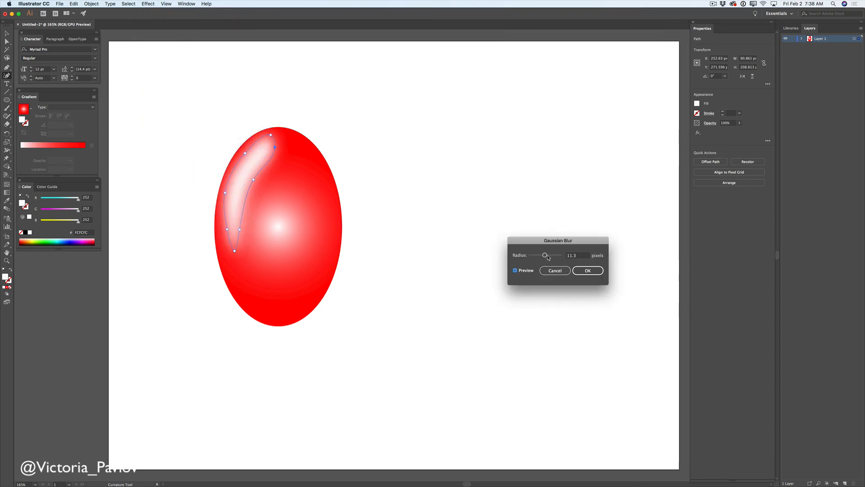
drag(548, 257, 543, 255)
drag(542, 255, 543, 255)
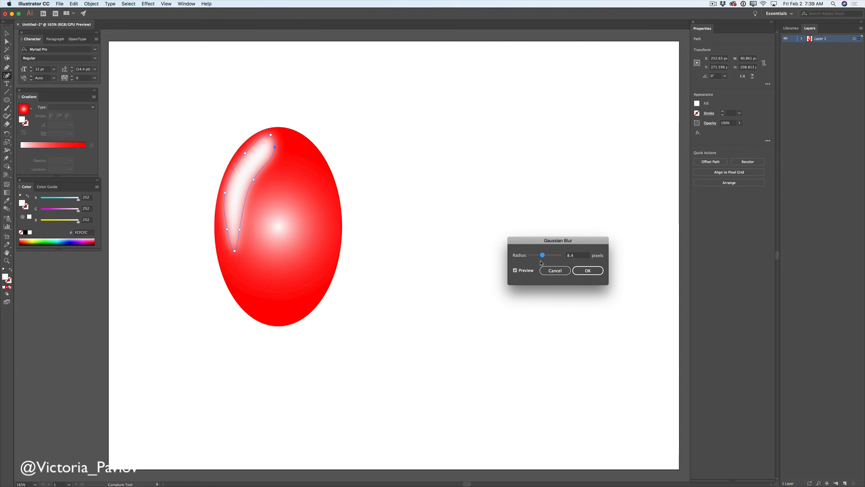
click(588, 271)
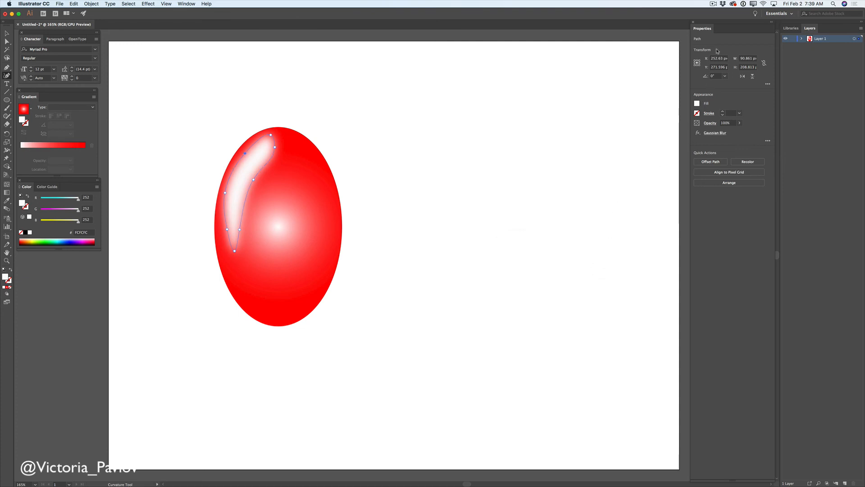
Step: Lower the blurred highlight's opacity to 37%
click(739, 123)
drag(738, 132, 726, 132)
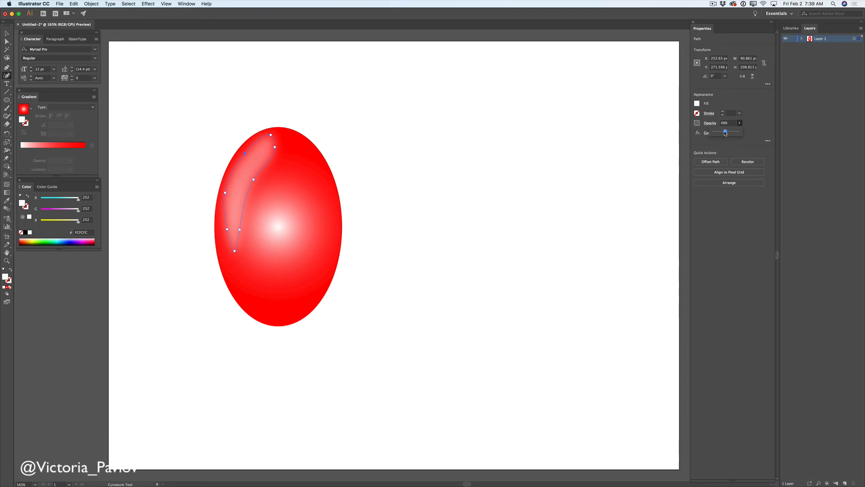
drag(725, 133, 724, 134)
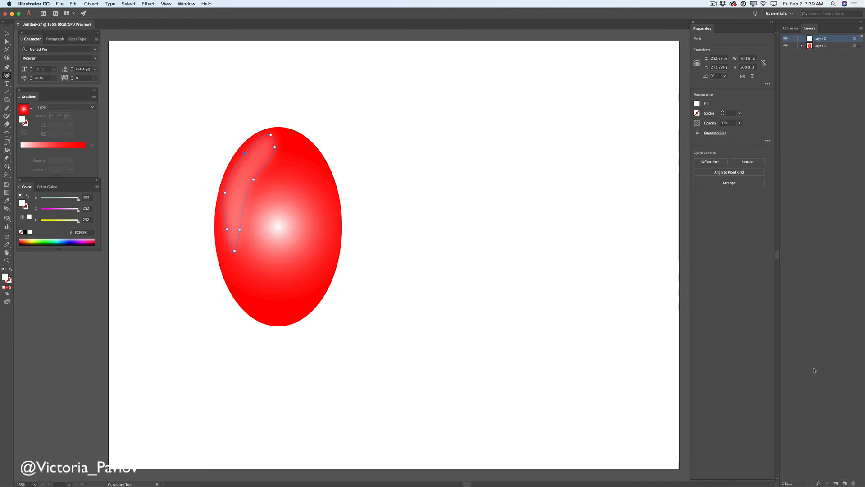
Step: On the new Layer 2, draw a small closed triangle about 48 by 40 px just below the balloon for its knot
click(855, 39)
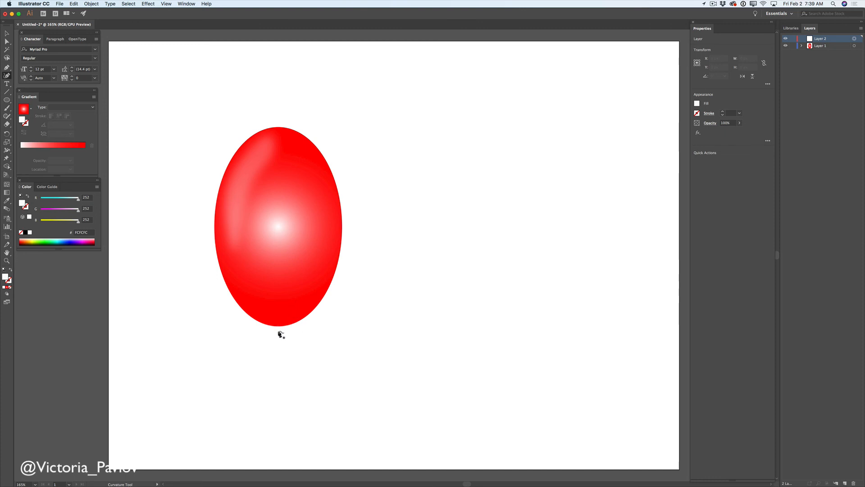
click(277, 332)
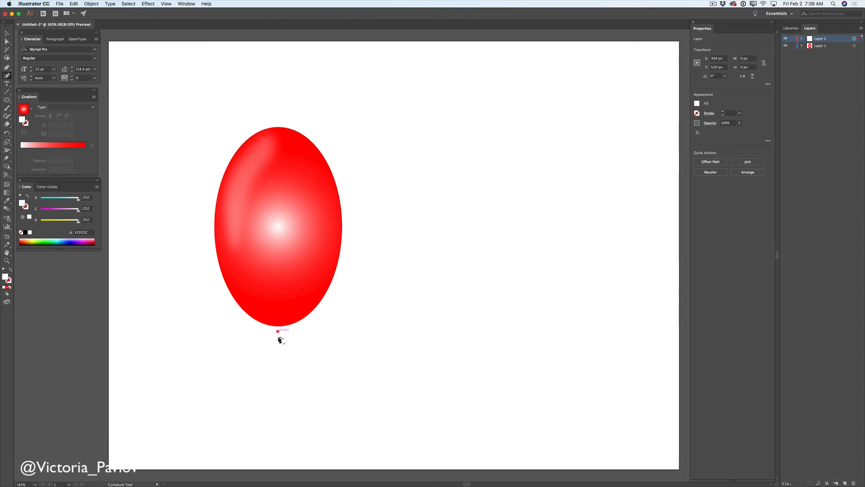
click(286, 354)
click(260, 352)
click(278, 331)
click(261, 352)
click(278, 332)
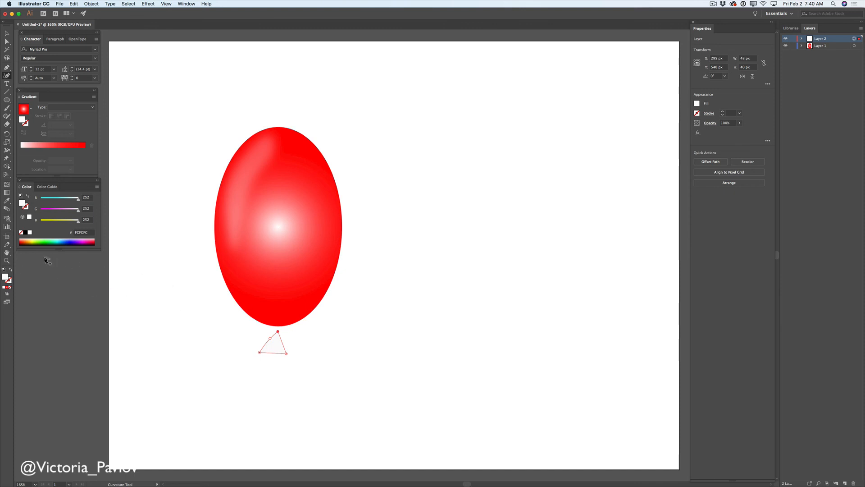
Step: Fill the knot triangle with pure red, FF0000
double_click(6, 277)
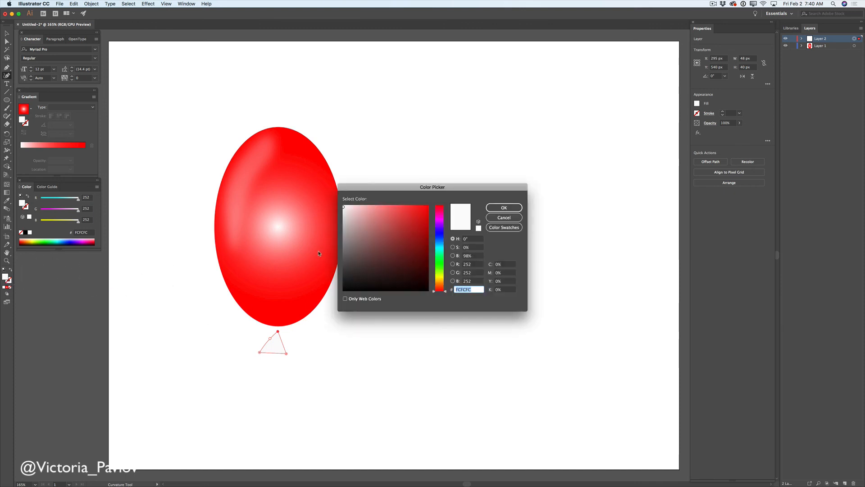
click(428, 205)
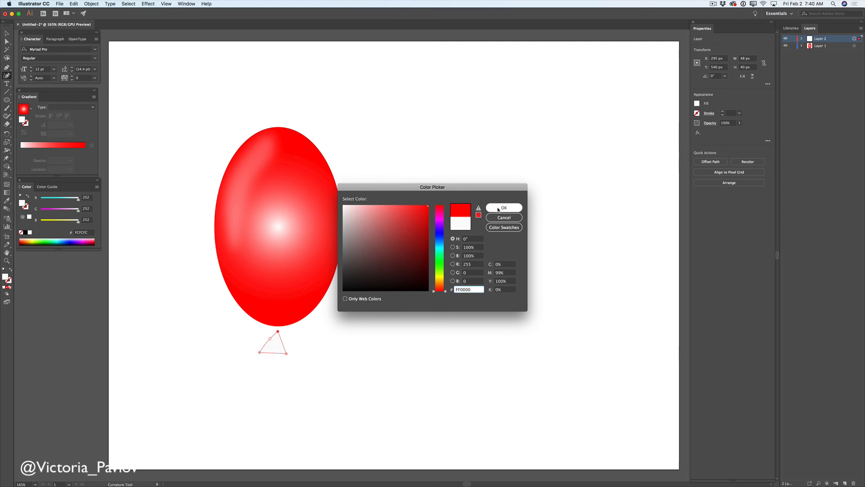
click(504, 208)
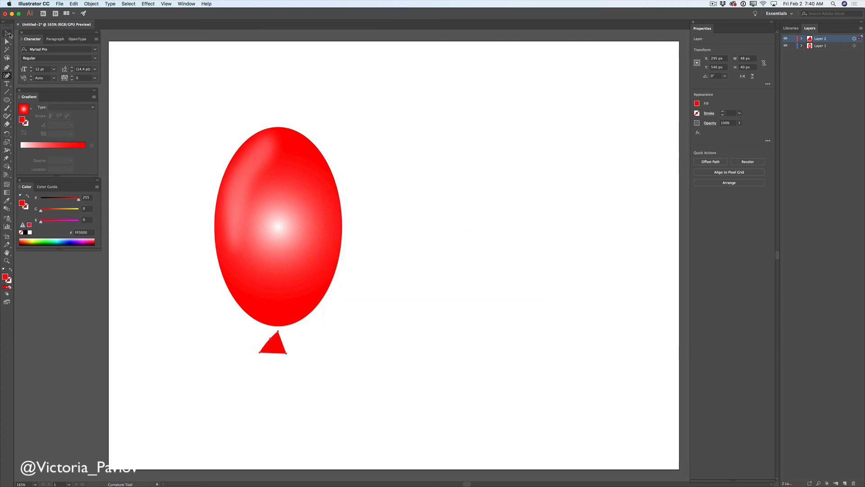
Step: Move the knot up to touch the balloon's lower edge, and add the whole red balloon to the T & V library
click(8, 34)
drag(275, 349, 271, 341)
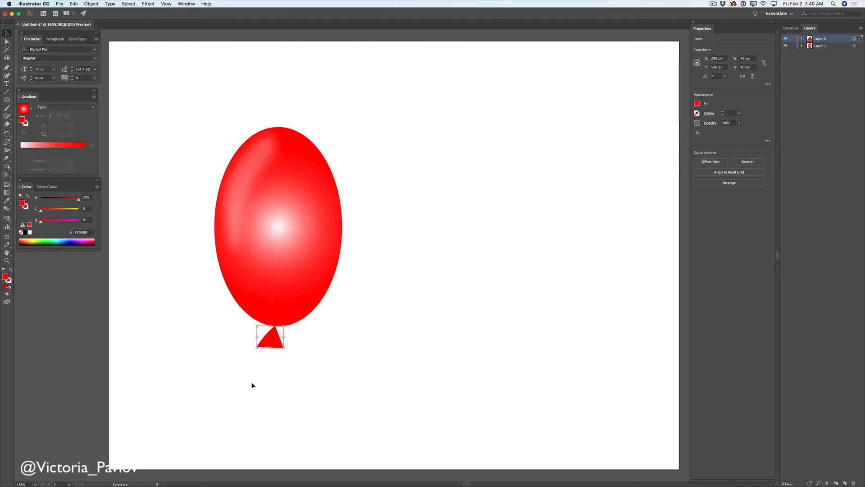
click(791, 28)
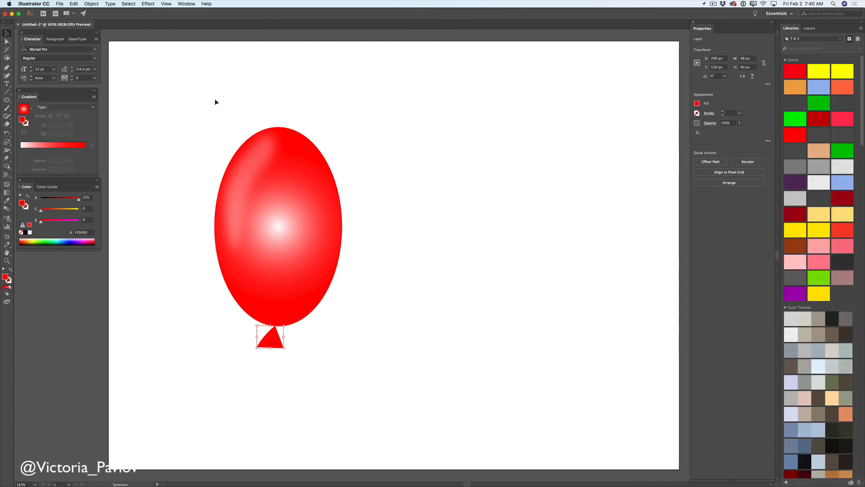
drag(181, 95, 359, 365)
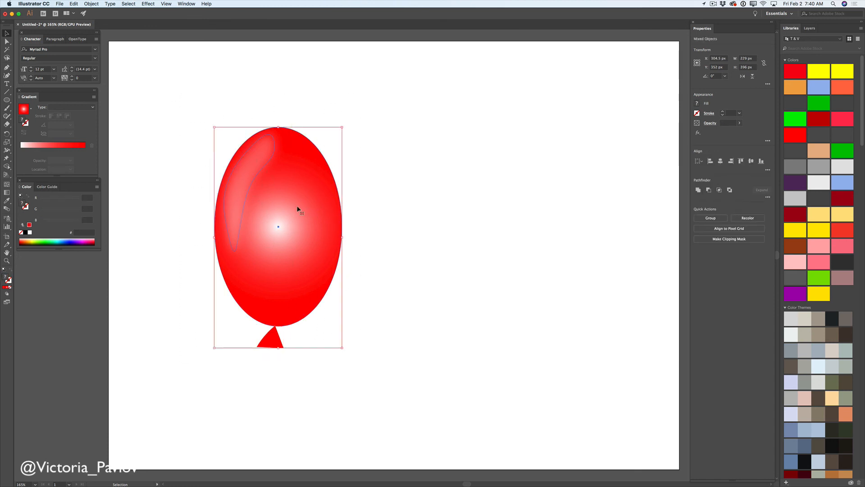
drag(287, 207, 821, 214)
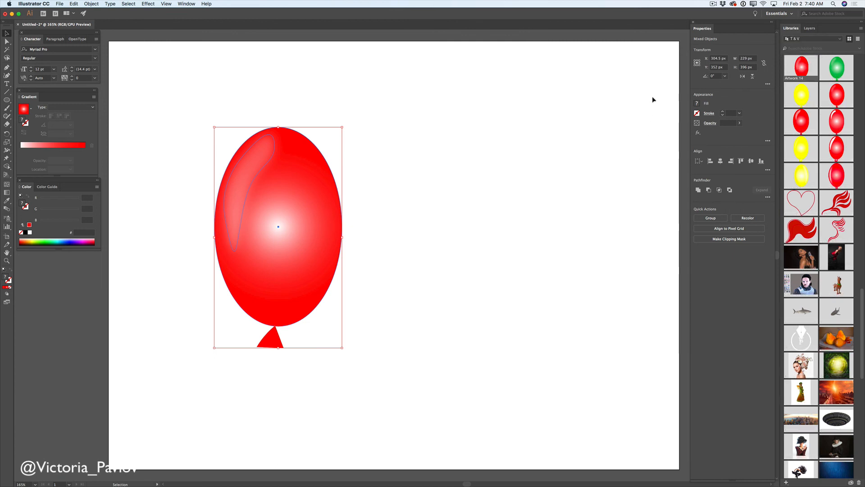
Step: Paste a copy of the whole red balloon onto a new layer above Layer 2 and place it to the right of the original
click(810, 29)
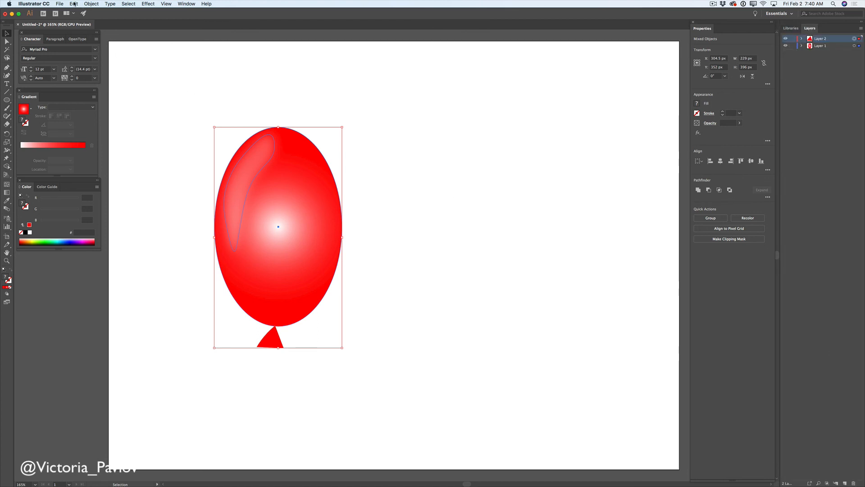
click(74, 4)
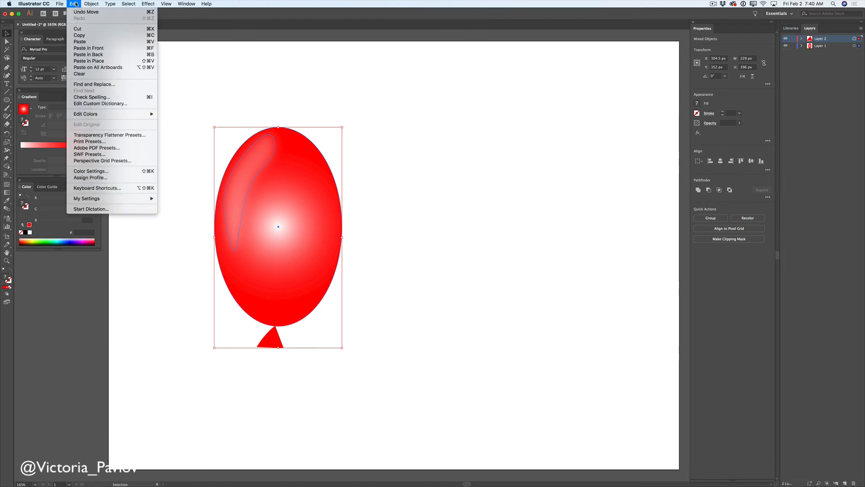
click(84, 35)
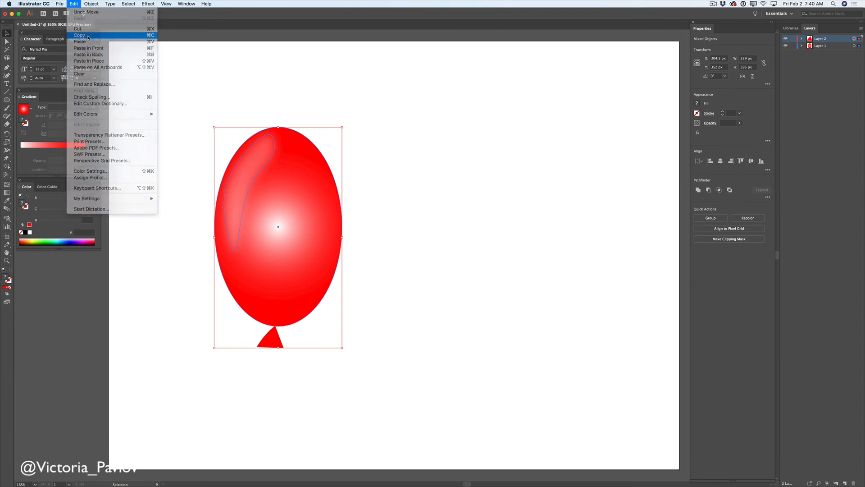
click(845, 483)
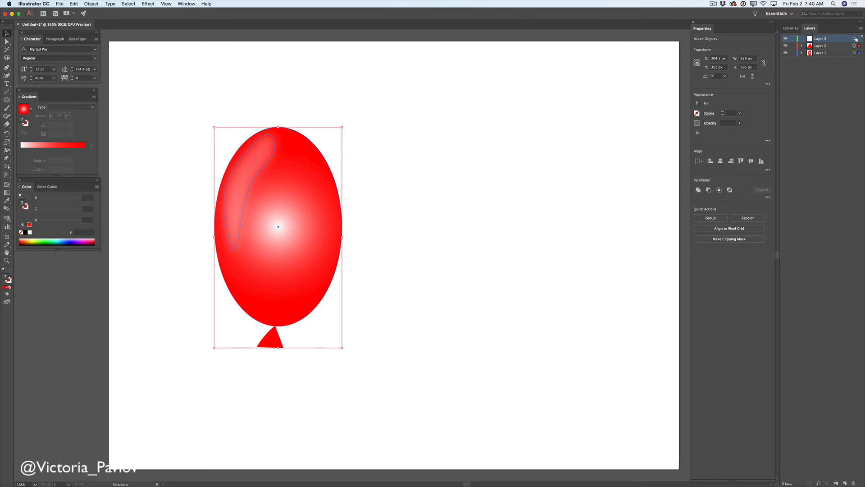
click(856, 39)
click(75, 4)
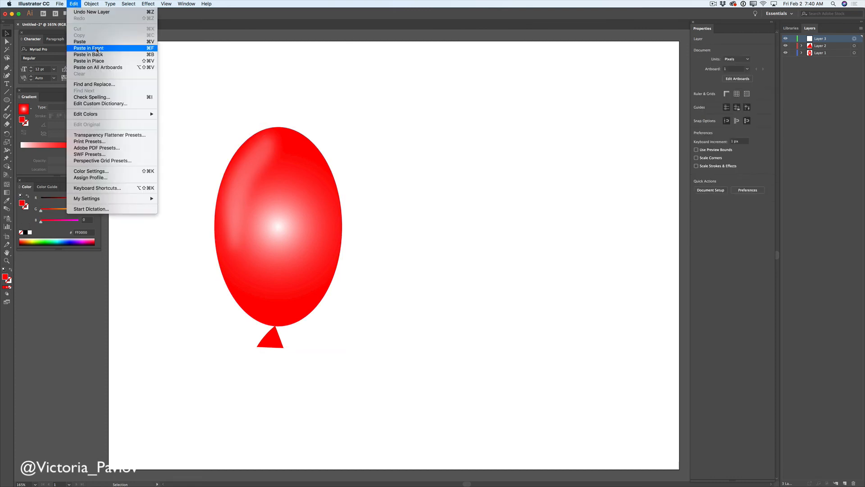
click(97, 41)
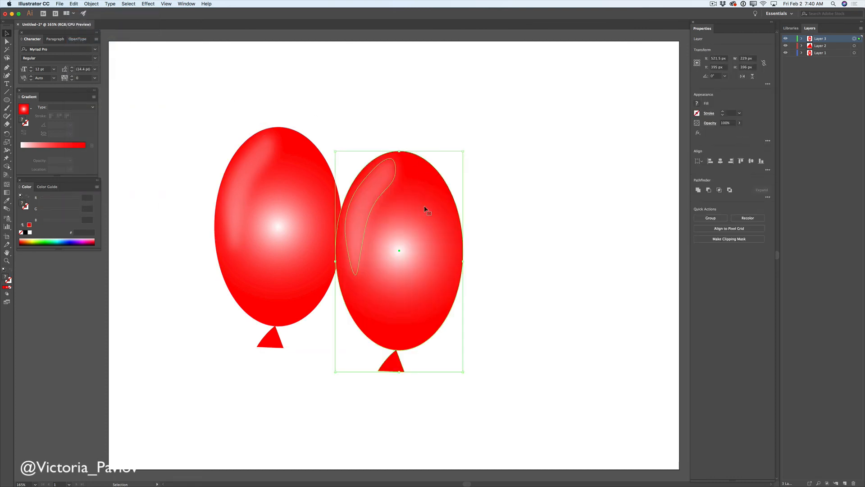
drag(425, 207, 505, 195)
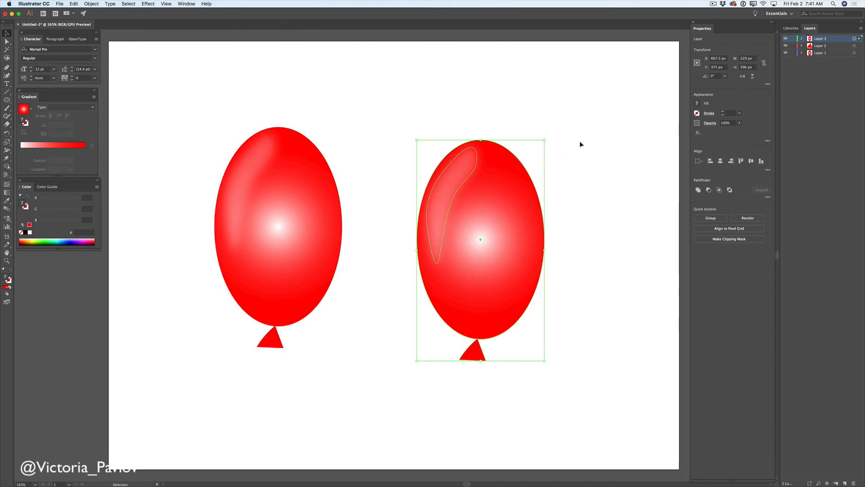
click(608, 143)
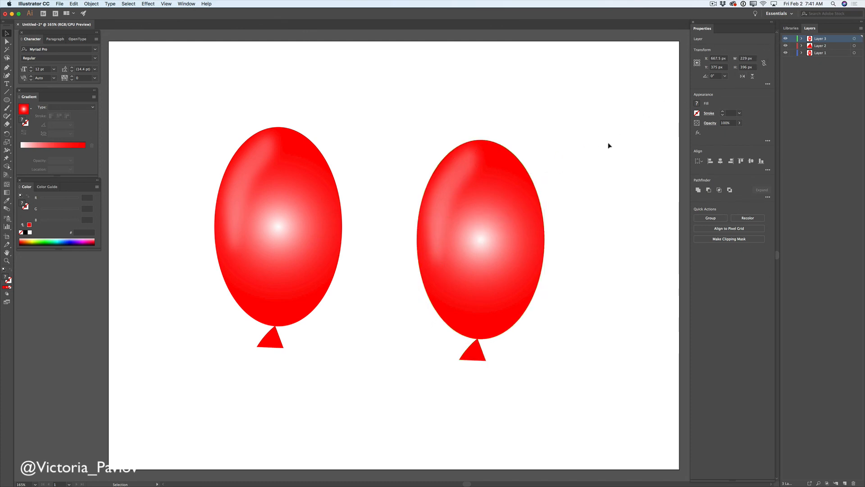
Step: Change the outer color stop of the copied balloon ellipse's radial gradient to yellow, FCEE21
click(802, 39)
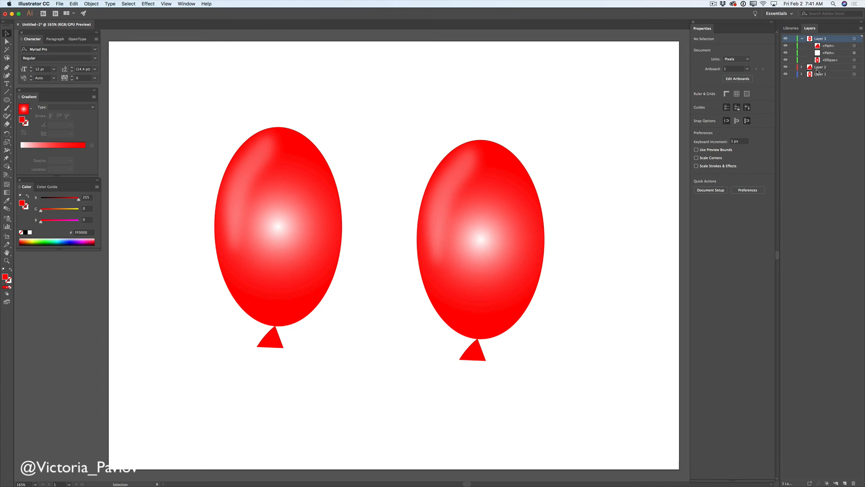
click(854, 60)
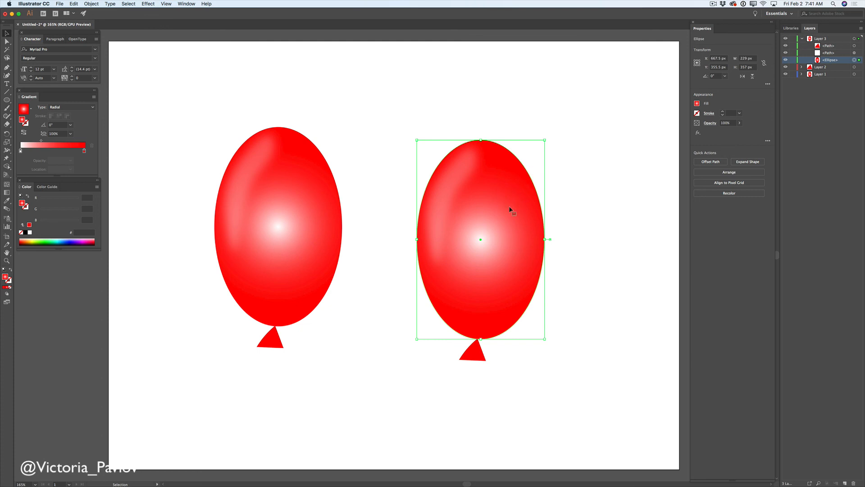
double_click(84, 151)
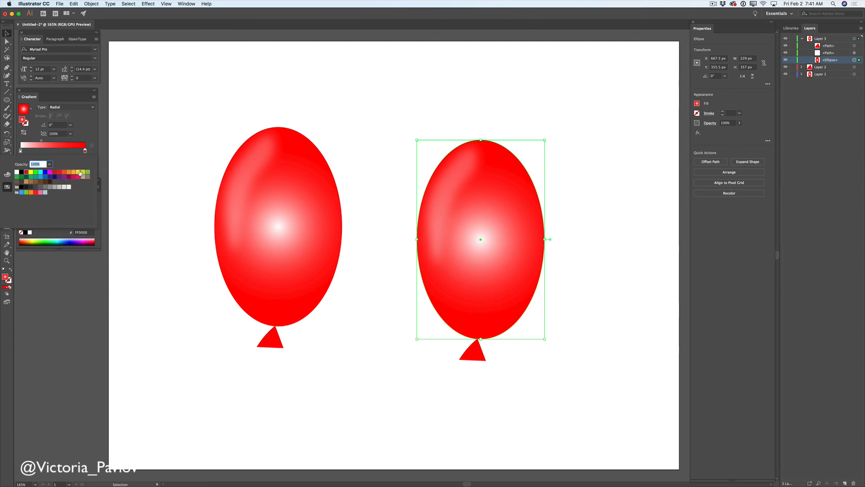
click(79, 172)
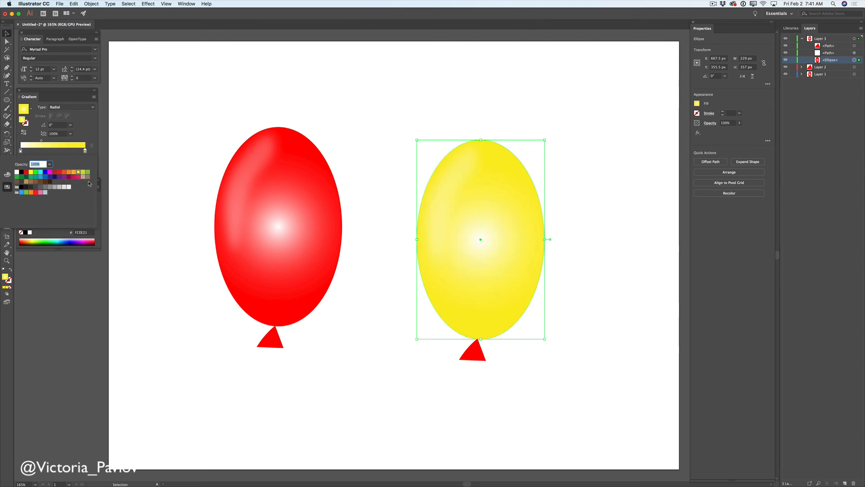
key(Escape)
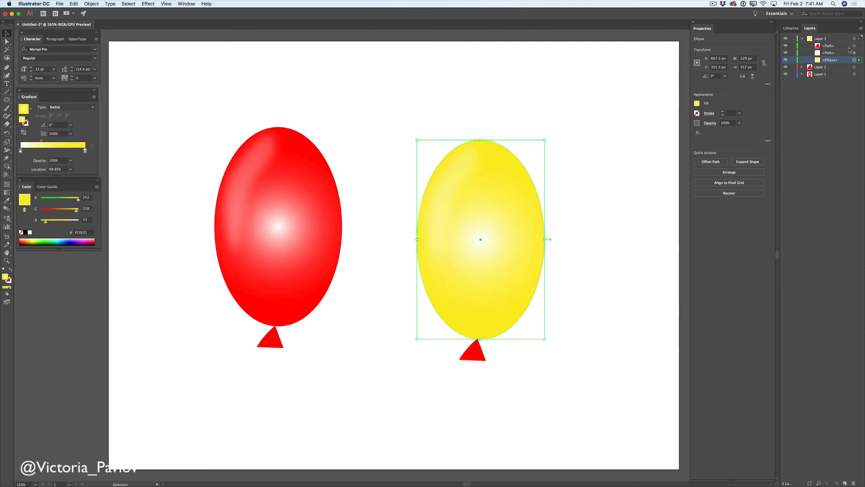
Step: Fill the copied balloon's knot with pure yellow, FFFF00
click(470, 350)
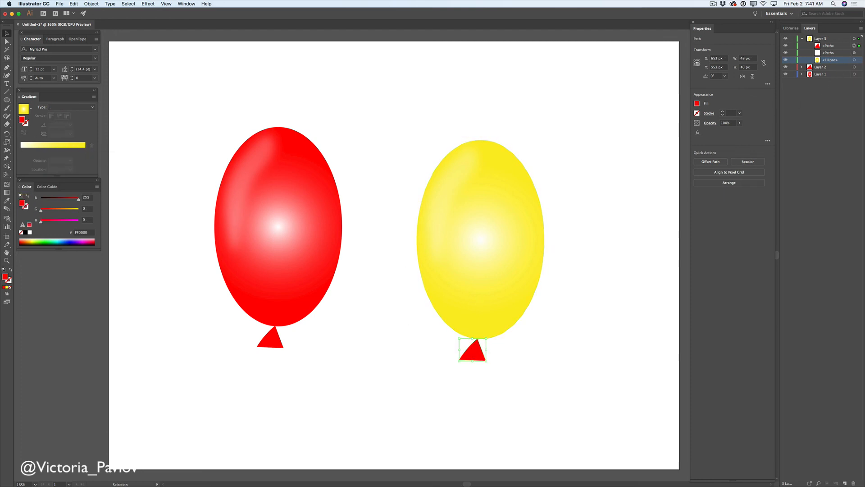
double_click(5, 277)
click(440, 274)
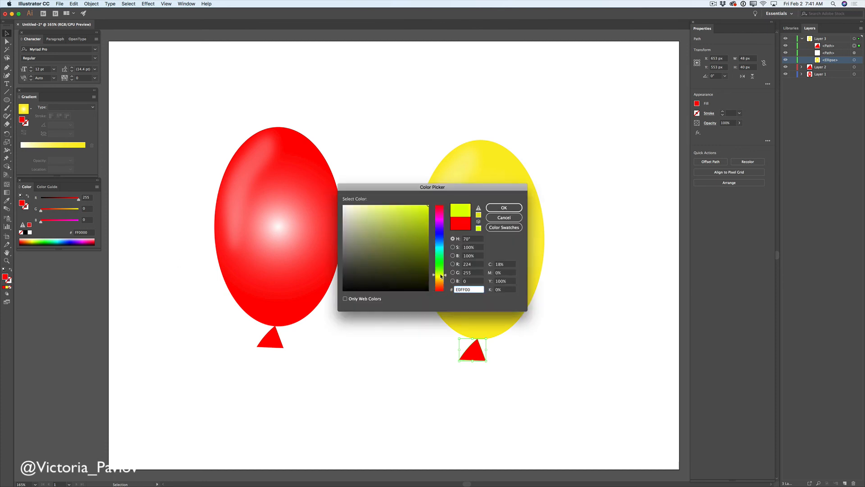
click(424, 211)
click(428, 206)
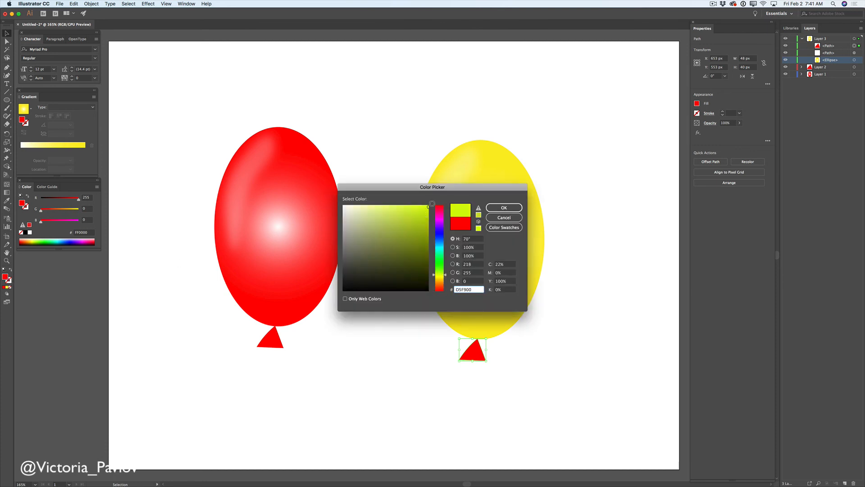
click(444, 279)
click(445, 276)
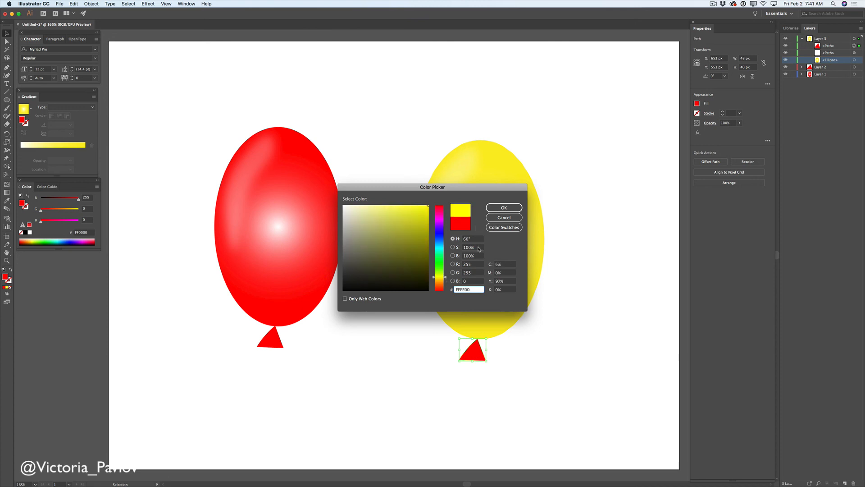
click(498, 208)
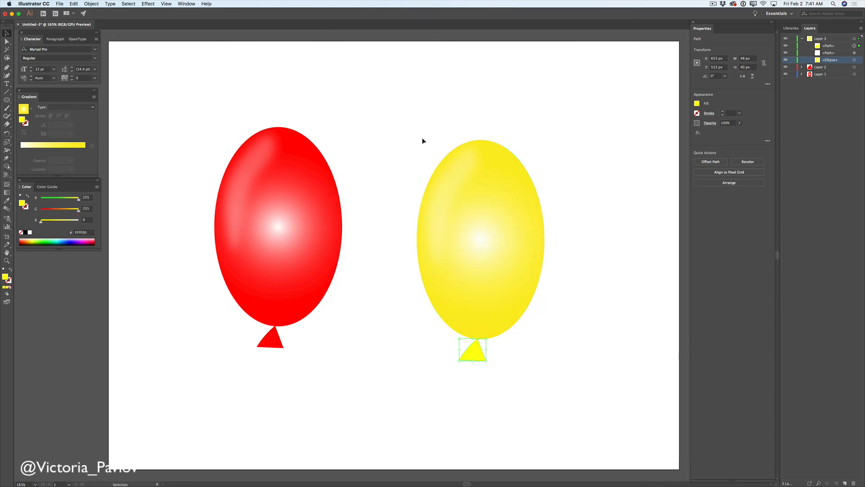
Step: Add the yellow balloon with its highlight and knot to the T & V library, then deselect it
drag(387, 120, 552, 362)
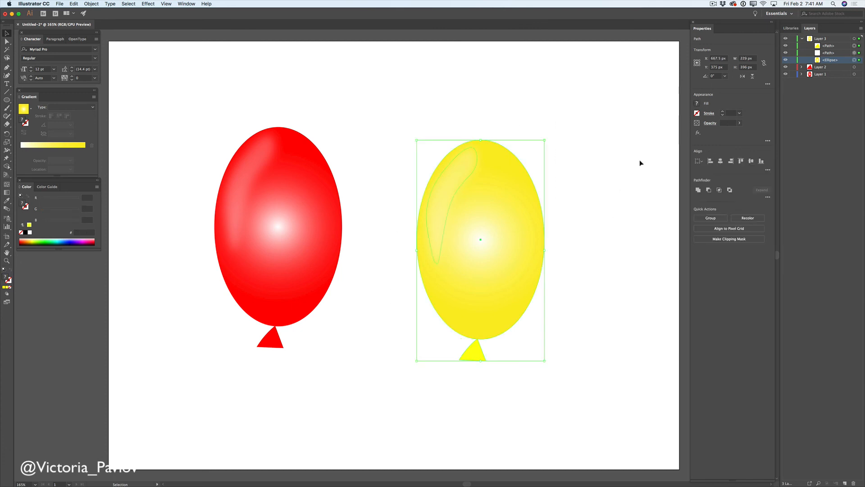
click(789, 28)
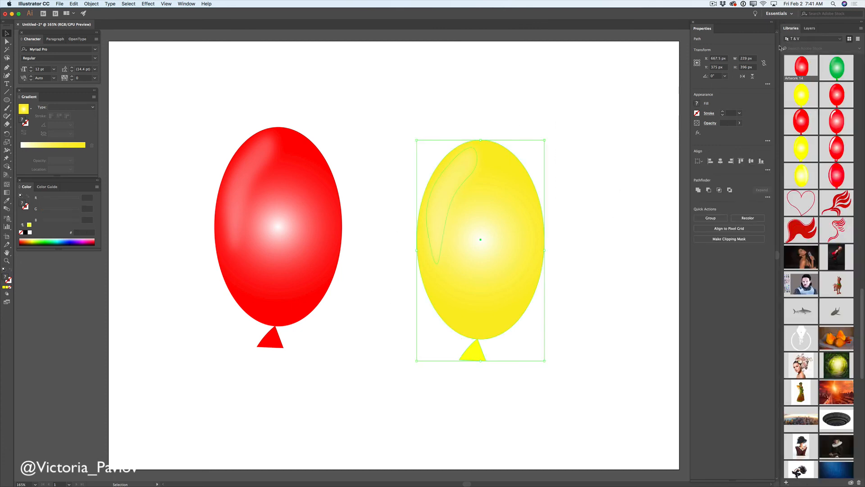
drag(502, 218, 815, 178)
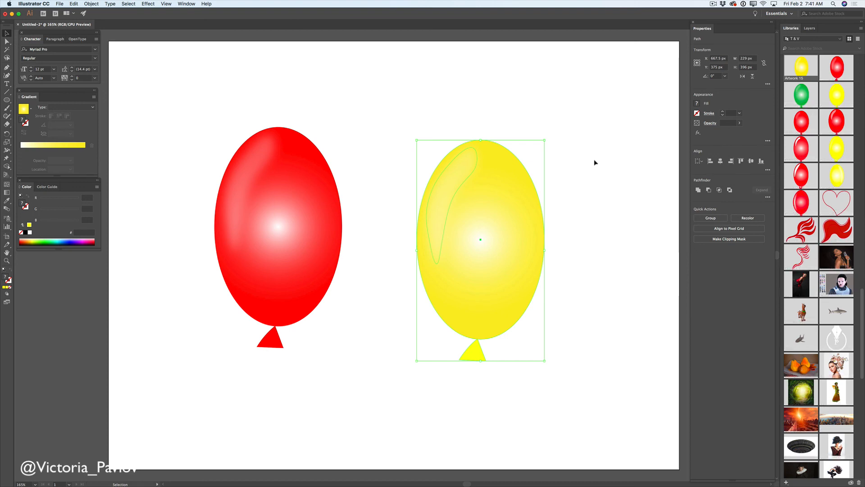
click(596, 172)
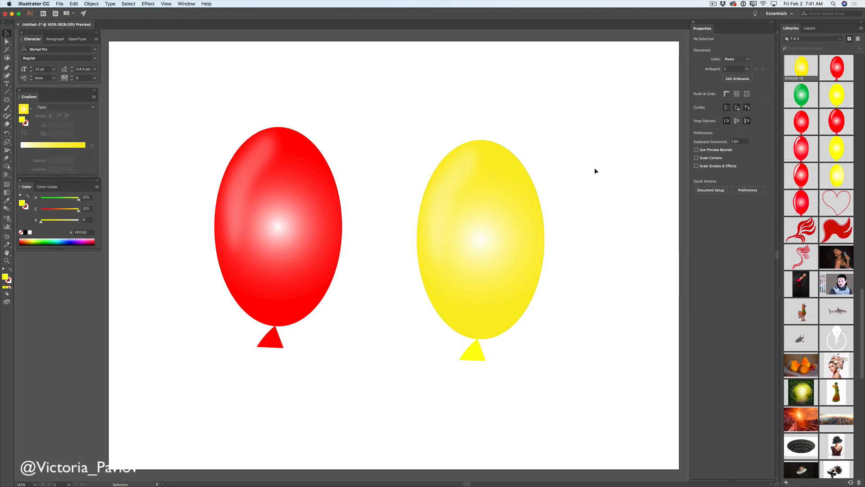
Step: Recolor the yellow balloon by setting its outer gradient stop to a green swatch and filling its knot with green 00C100
click(810, 28)
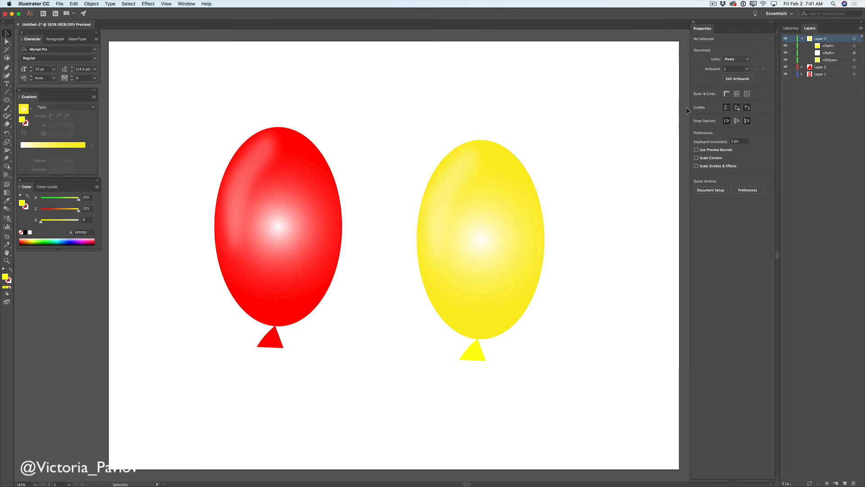
click(828, 60)
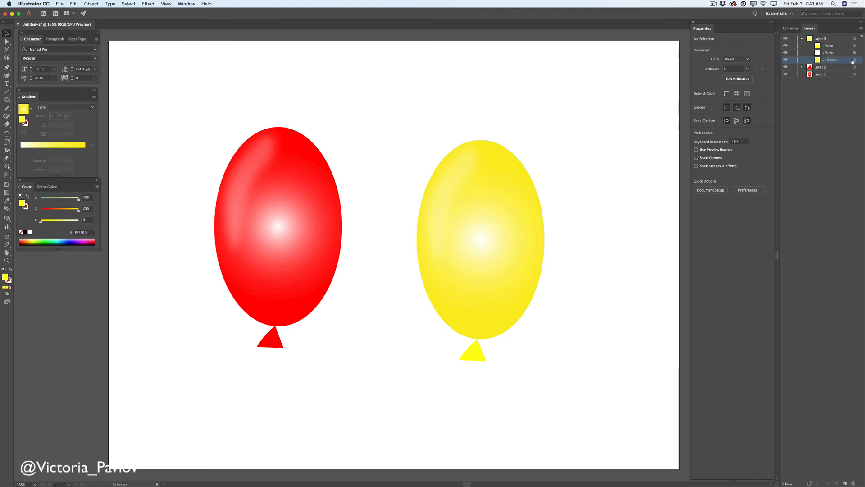
click(853, 60)
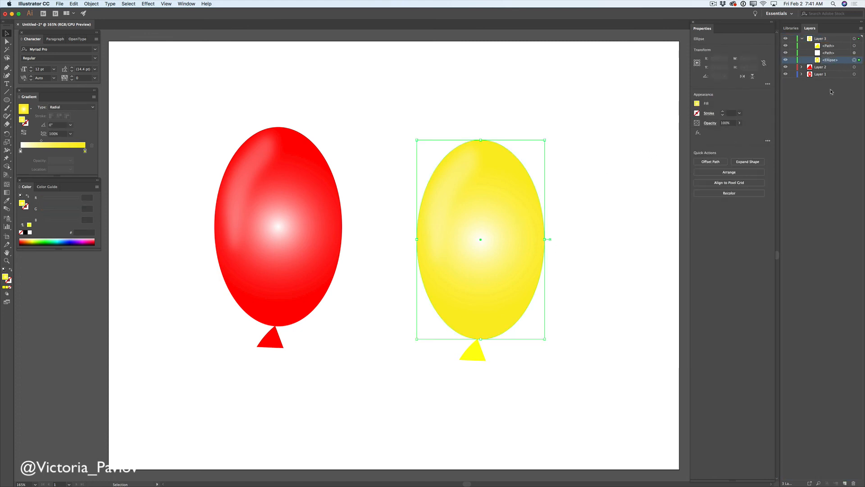
double_click(84, 151)
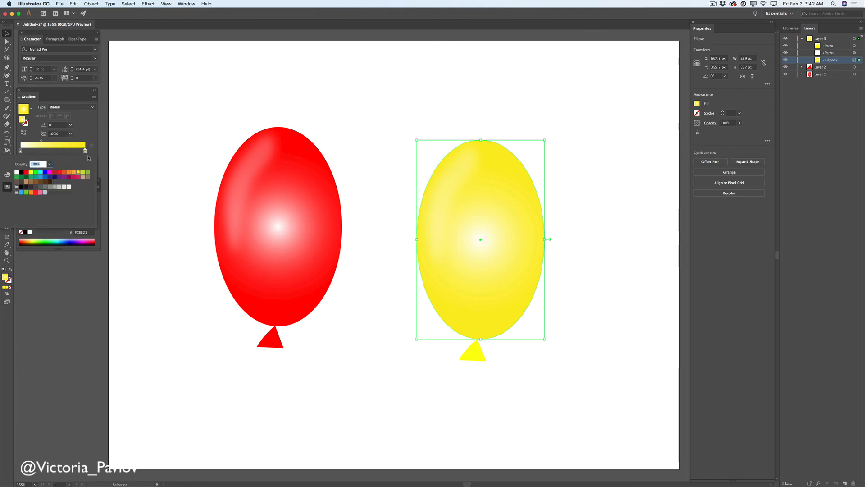
click(17, 176)
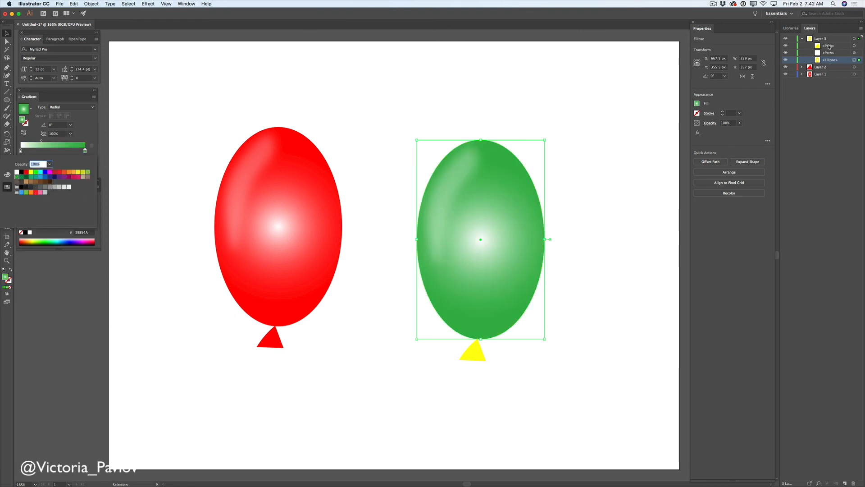
click(854, 46)
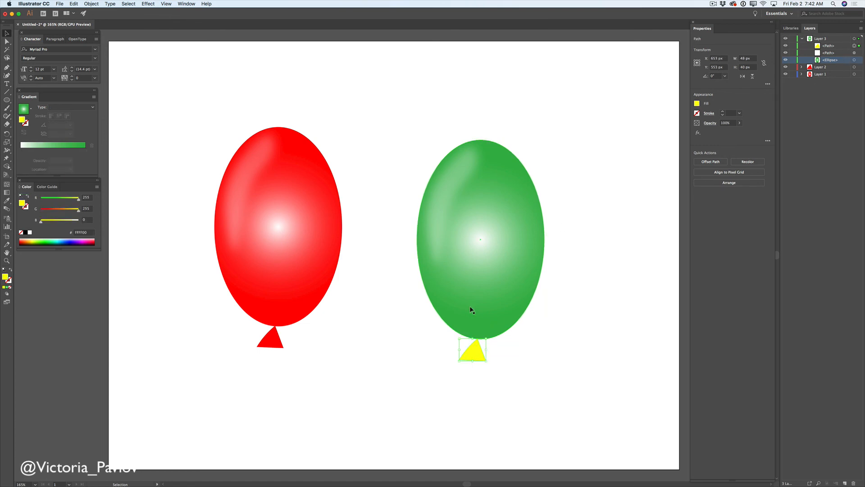
mouse_move(79, 200)
mouse_down()
mouse_move(40, 199)
mouse_move(69, 213)
mouse_up()
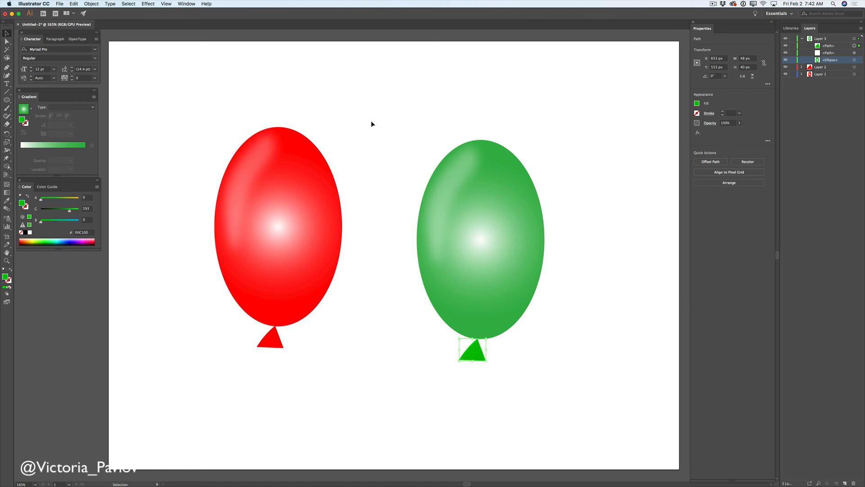
Step: Add the complete green balloon, with its highlight and knot, to the T & V library
drag(371, 120, 563, 363)
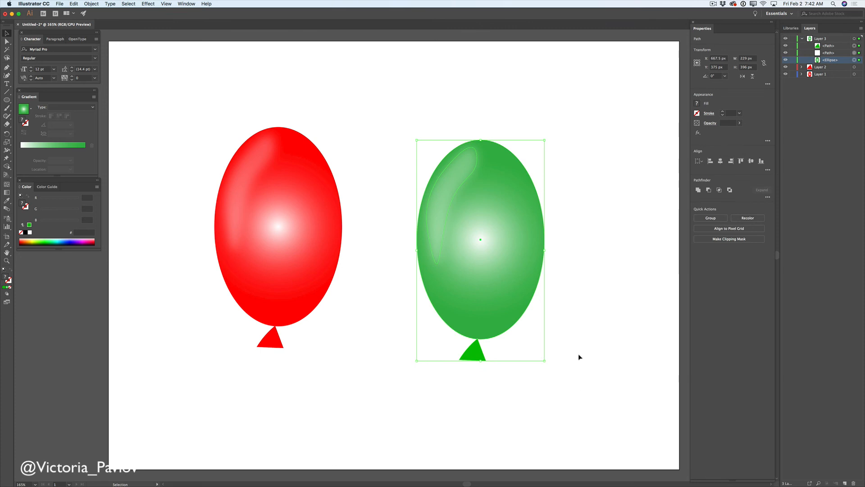
click(789, 29)
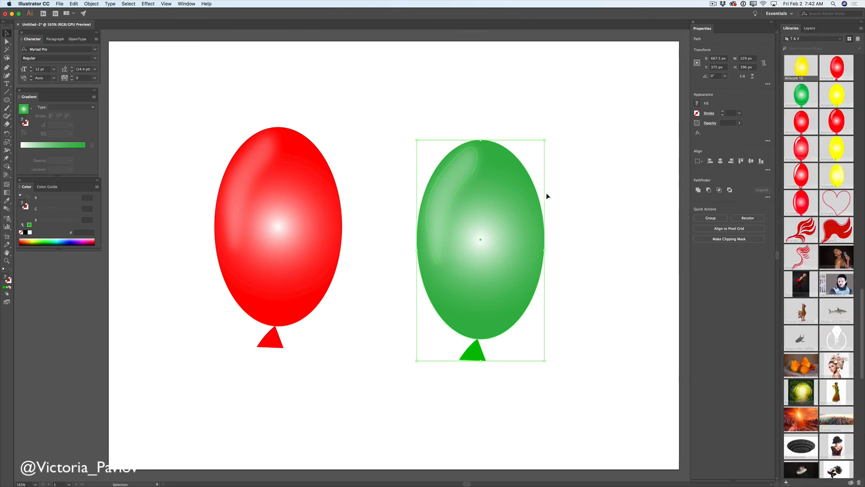
drag(490, 203, 824, 267)
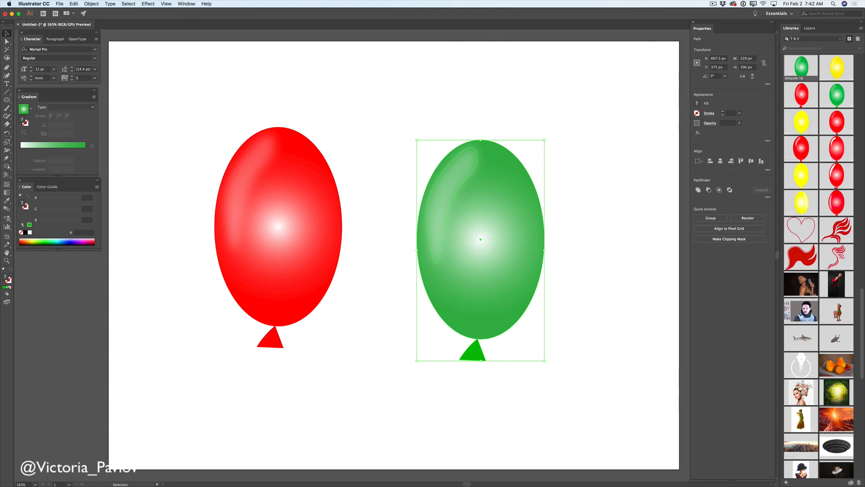
Step: Switch to Photoshop and place the dancer image from the Adobe Stock Licensed library over the mountains, slightly left of the picture's center
key(super+Tab)
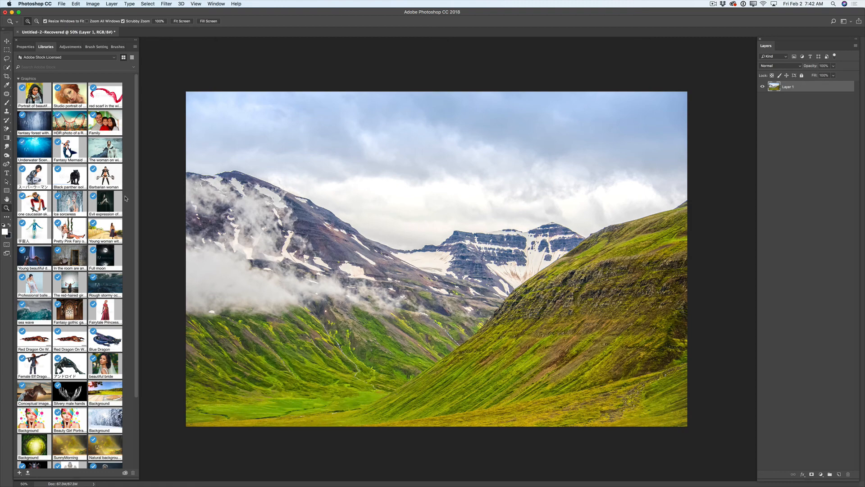
drag(135, 201, 141, 289)
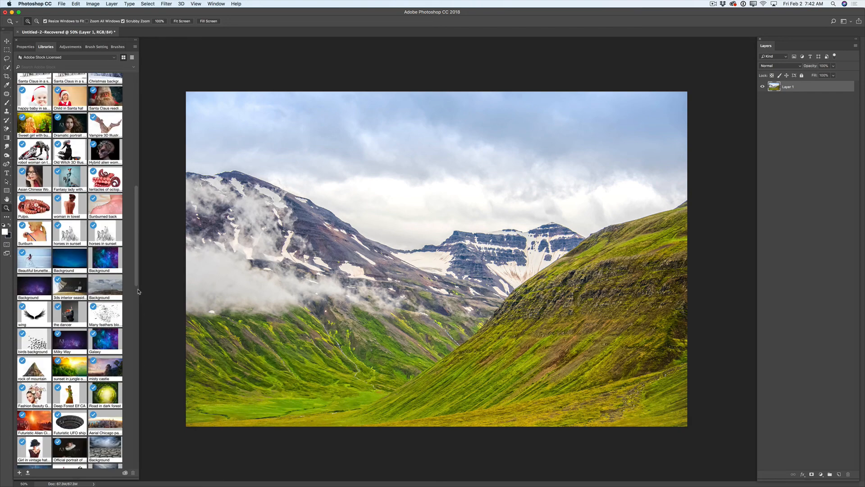
scroll(142, 325, down, 10)
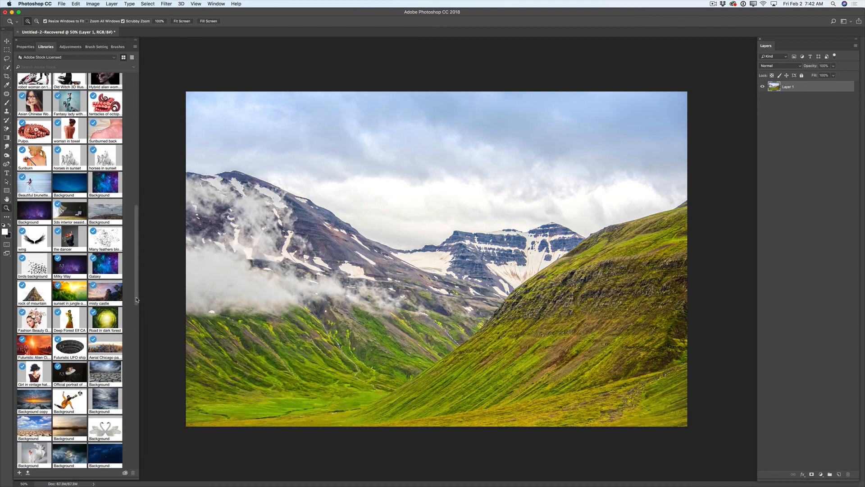
scroll(143, 340, down, 13)
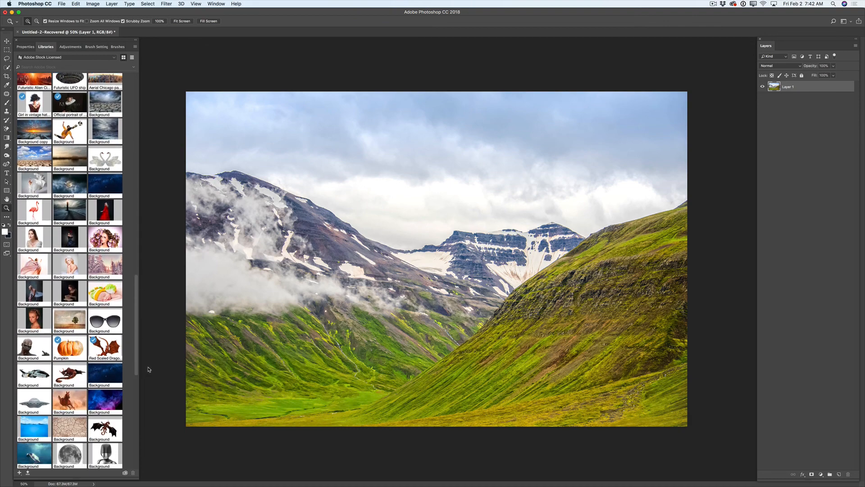
scroll(137, 406, down, 10)
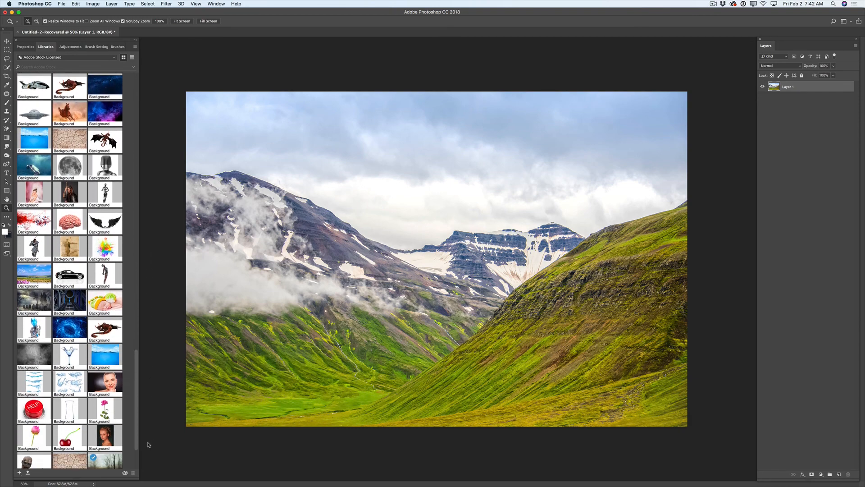
drag(137, 406, 135, 252)
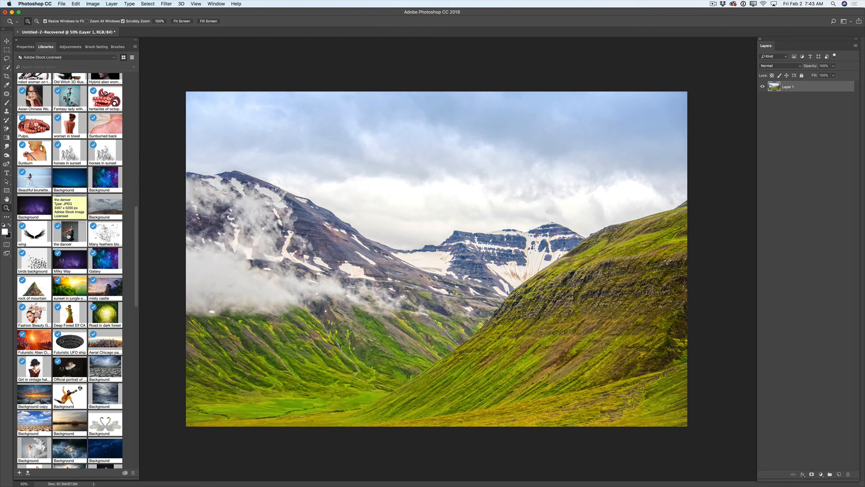
drag(69, 236, 382, 256)
drag(346, 204, 315, 152)
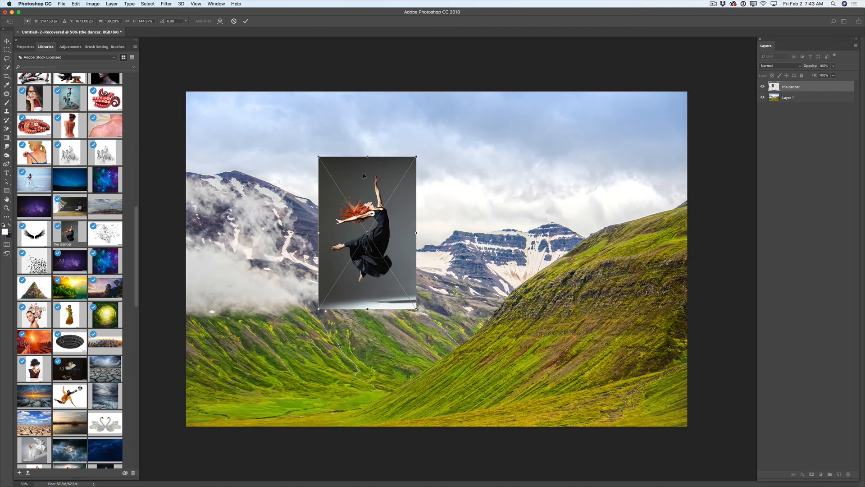
drag(360, 177, 366, 204)
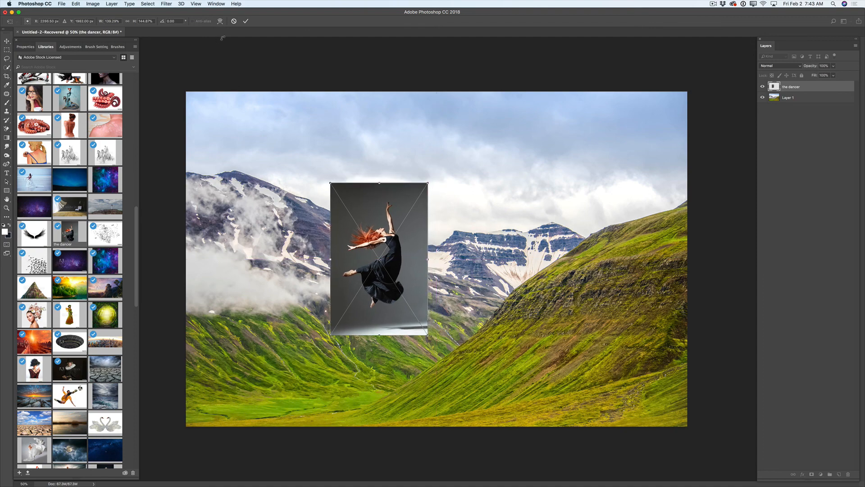
click(245, 20)
Step: Select the dancer on the placed image layer and open the selection in Select and Mask
key(z)
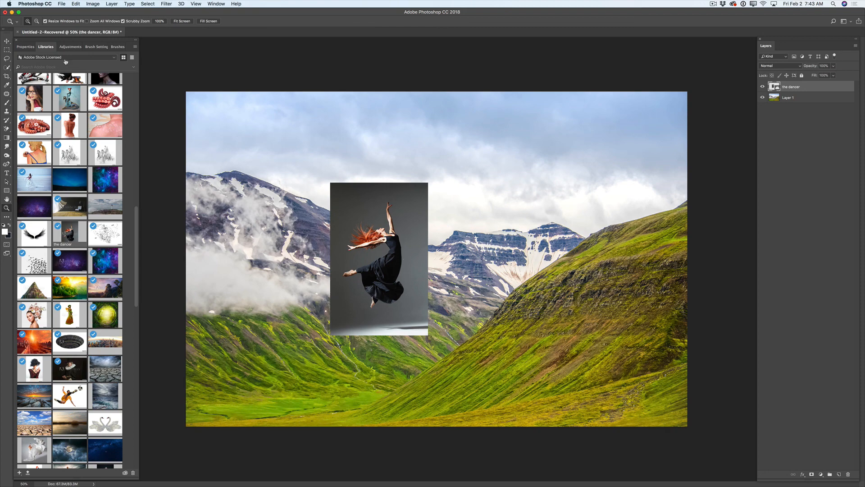
click(7, 67)
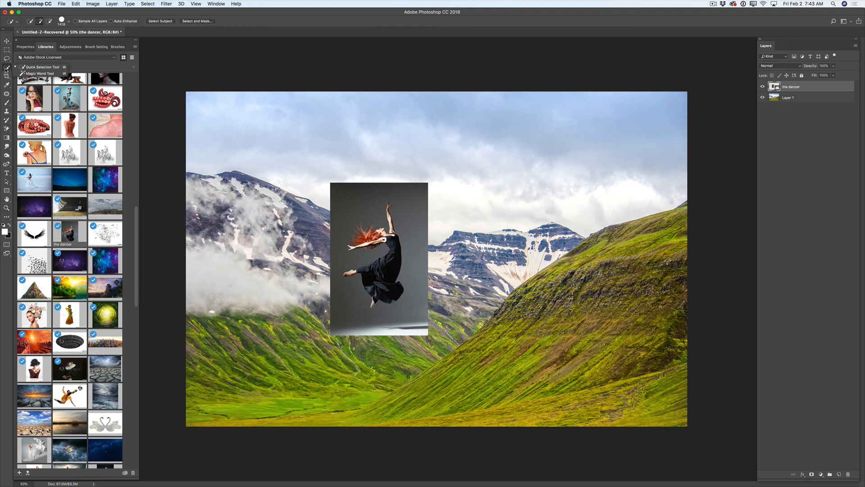
click(38, 68)
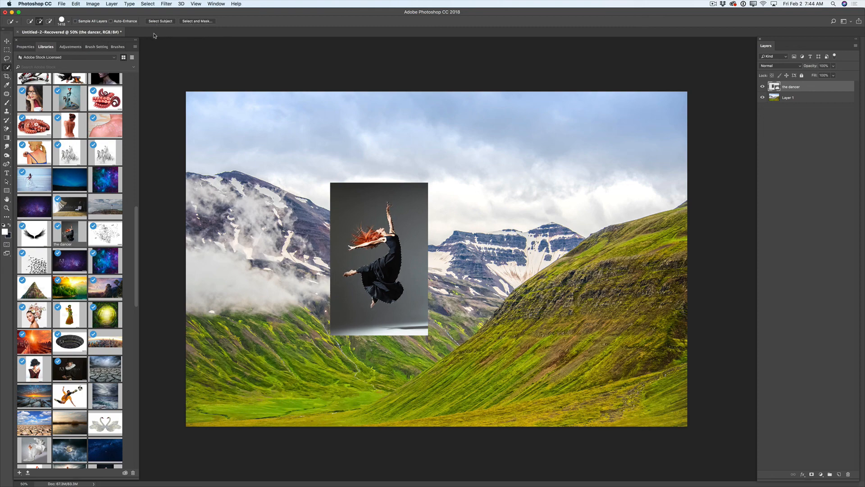
click(146, 4)
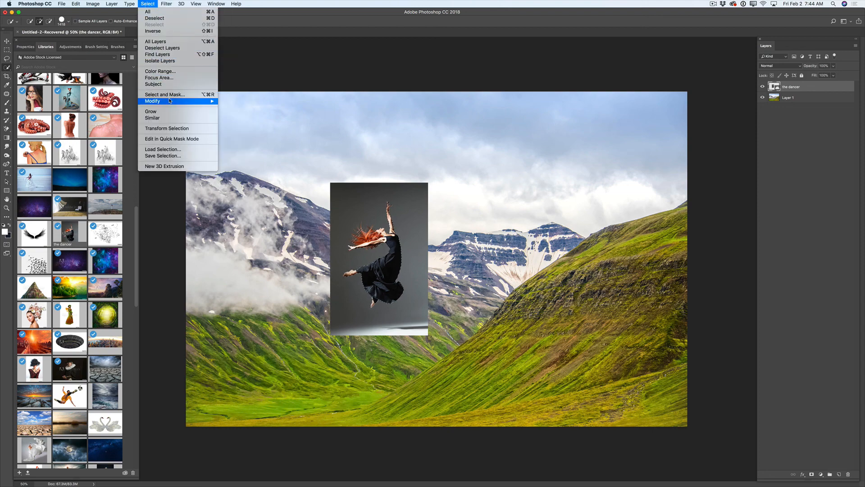
click(246, 63)
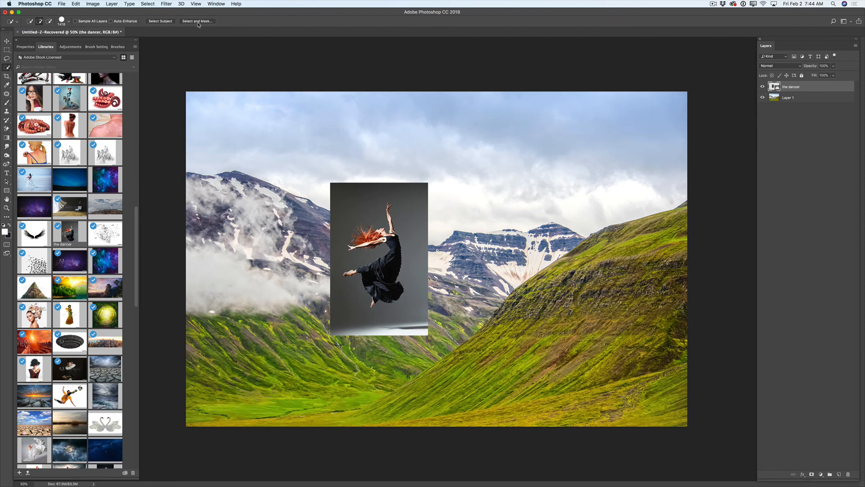
click(210, 22)
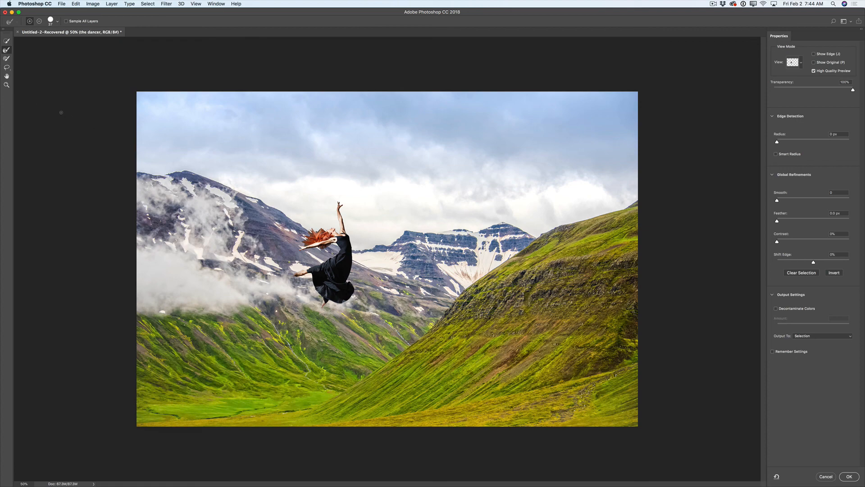
Step: Refine the selection along the dancer's red hair with the Refine Edge Brush to recover the loose strands
click(6, 85)
click(336, 244)
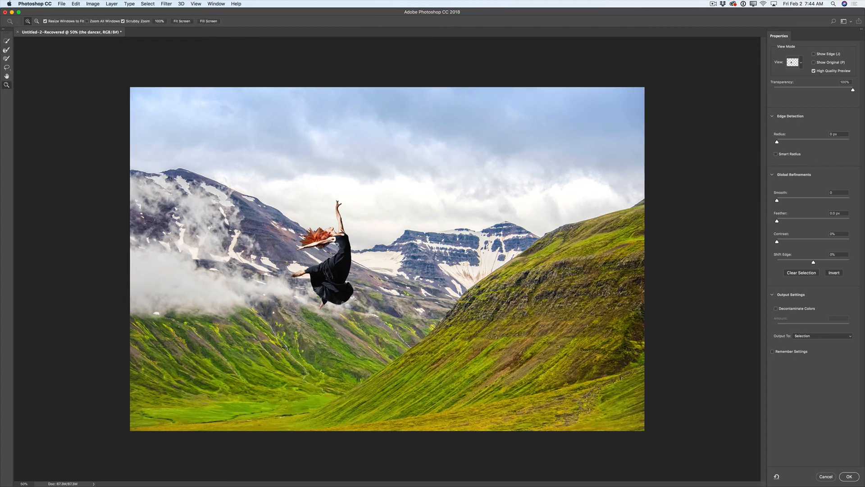
drag(337, 244, 345, 234)
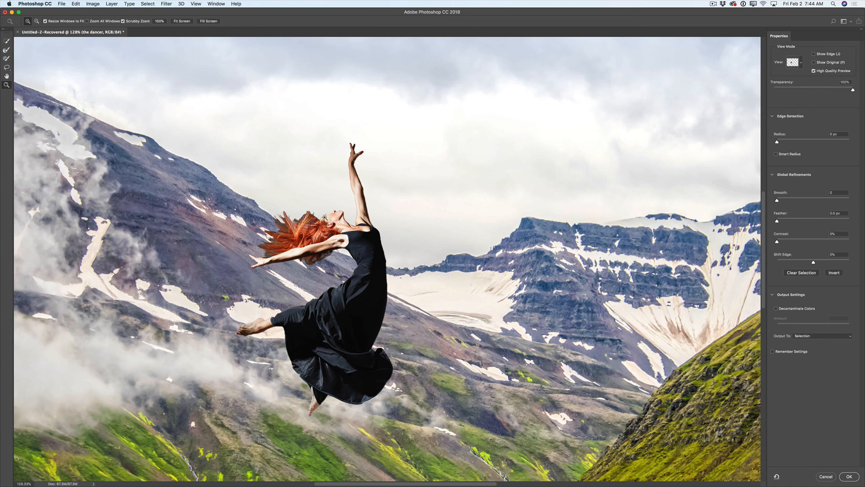
click(7, 50)
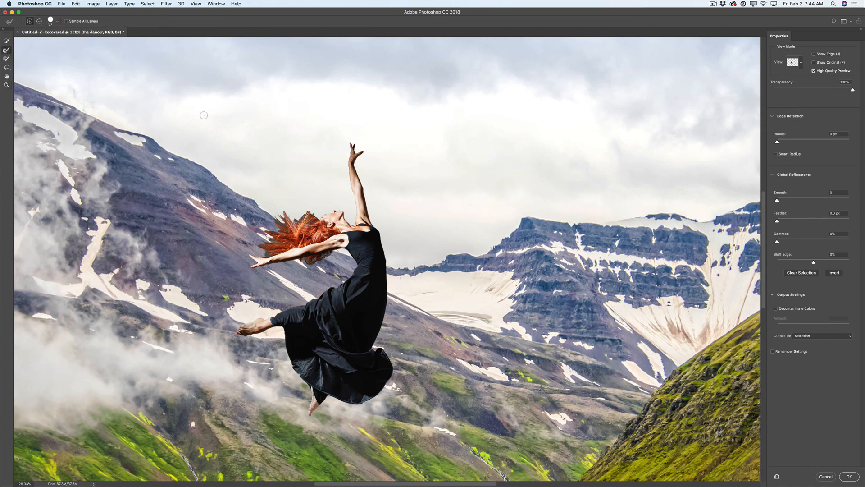
mouse_move(297, 215)
mouse_down()
mouse_move(297, 223)
mouse_move(311, 213)
mouse_move(288, 234)
mouse_move(280, 222)
mouse_move(286, 227)
mouse_move(267, 253)
mouse_move(276, 253)
mouse_move(283, 231)
mouse_up()
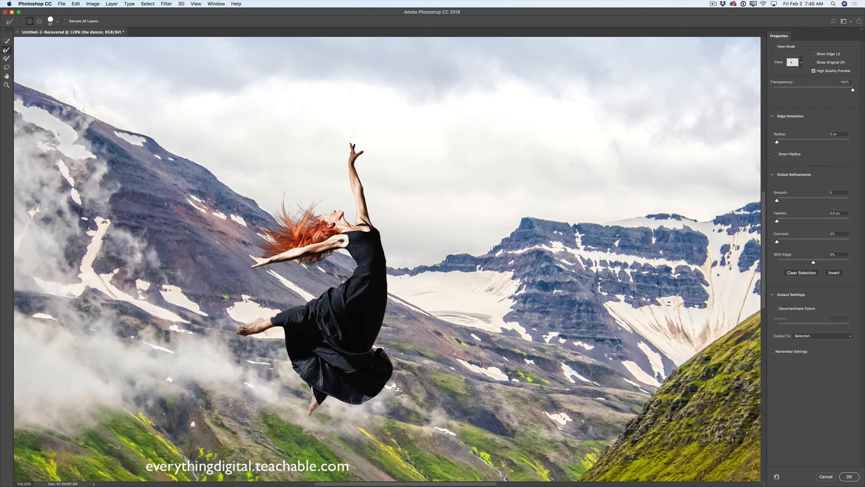
Step: Set up the Select and Mask Brush tool with a smaller size and subtract mode for cleaning the dancer's edges
click(7, 58)
right_click(360, 251)
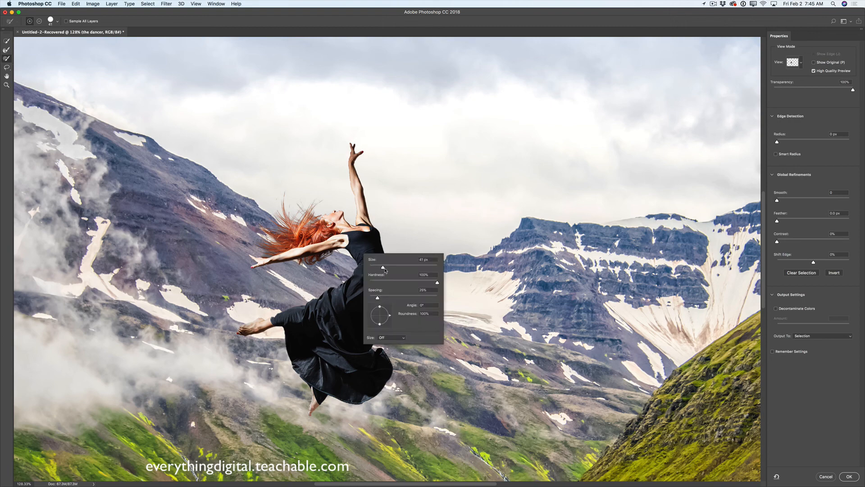
drag(383, 268, 374, 268)
key(Return)
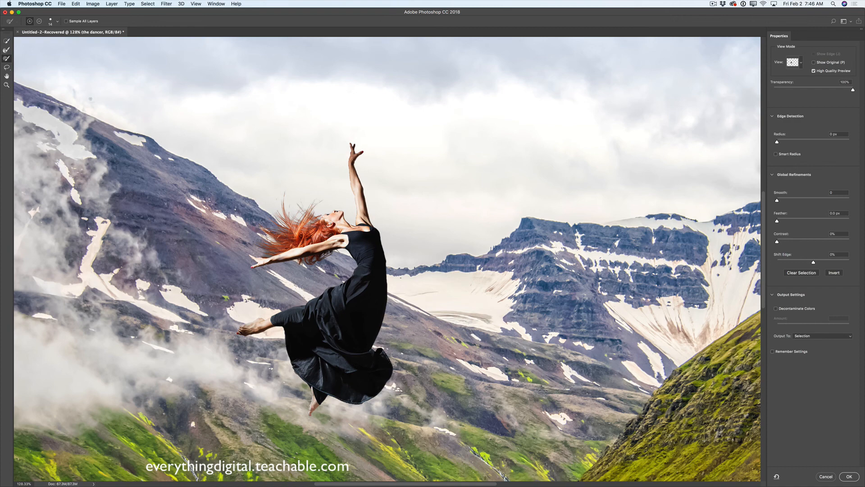
click(40, 23)
click(7, 50)
Step: Output the refined dancer selection to a New Layer with Layer Mask
click(6, 84)
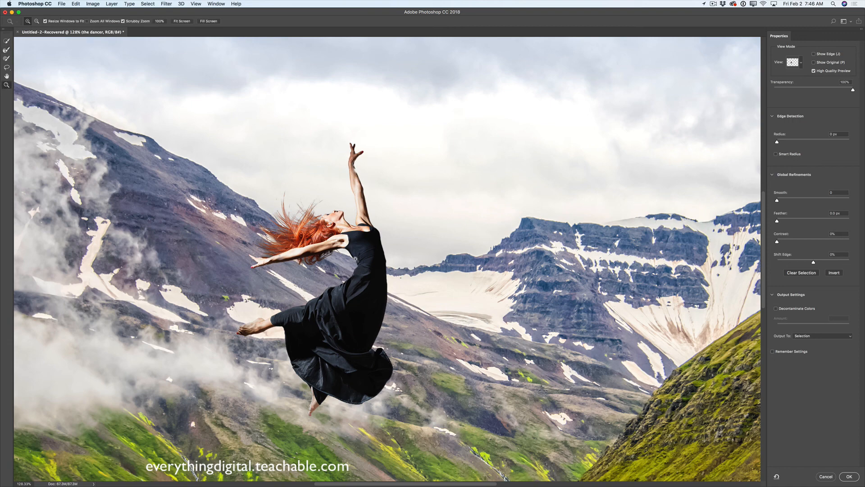
drag(355, 259, 348, 289)
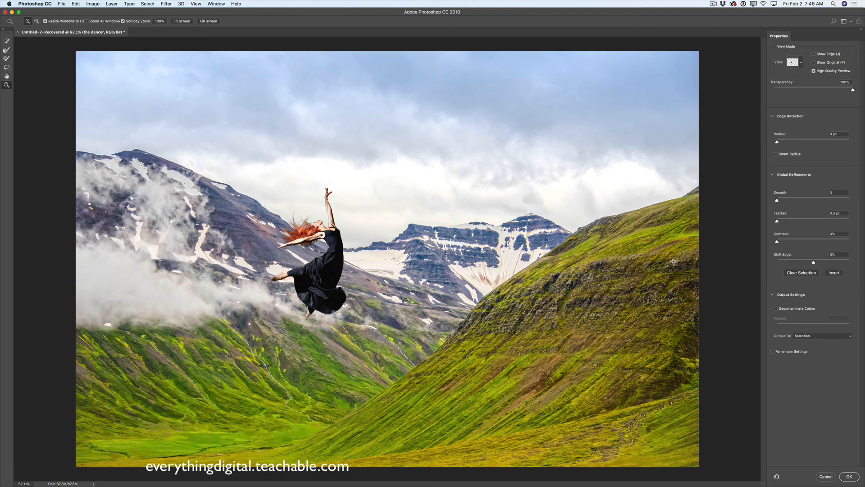
click(806, 338)
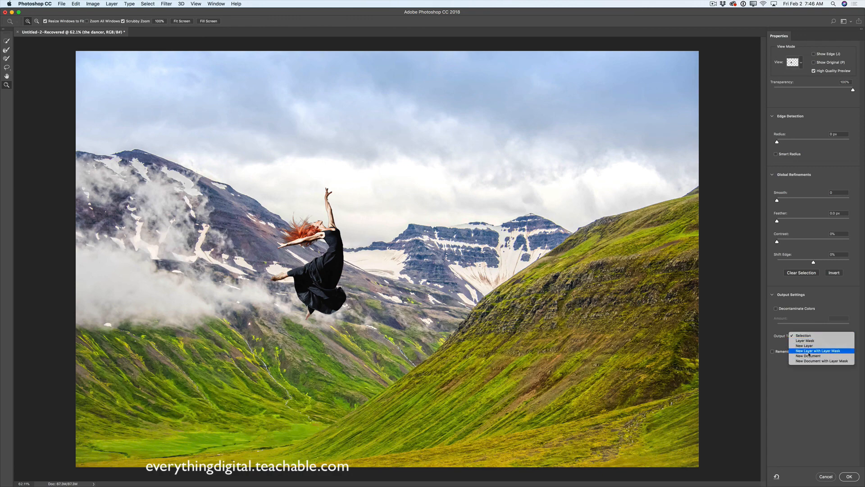
click(813, 352)
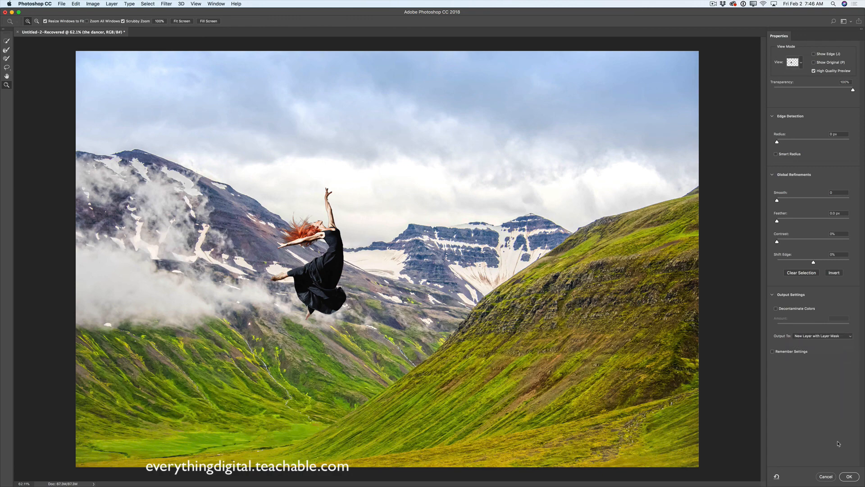
click(850, 476)
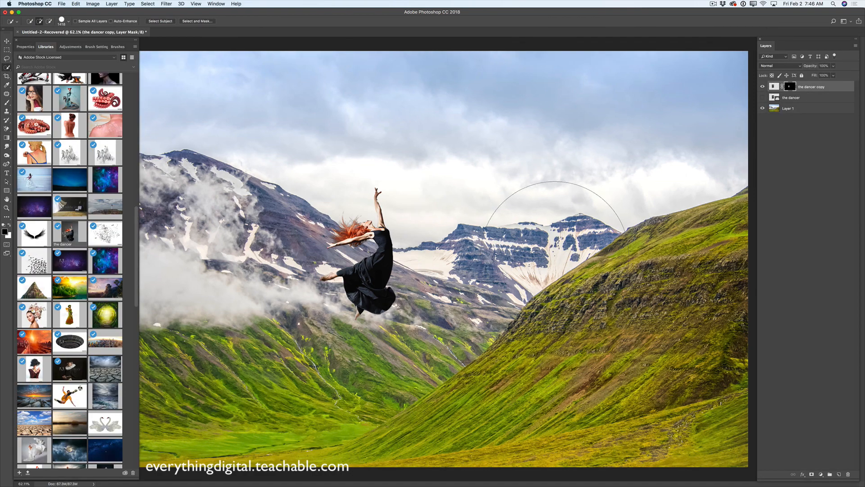
Step: Reopen the dancer copy's layer mask in Select and Mask, set the Brush tool to subtract, and output another masked layer
click(7, 41)
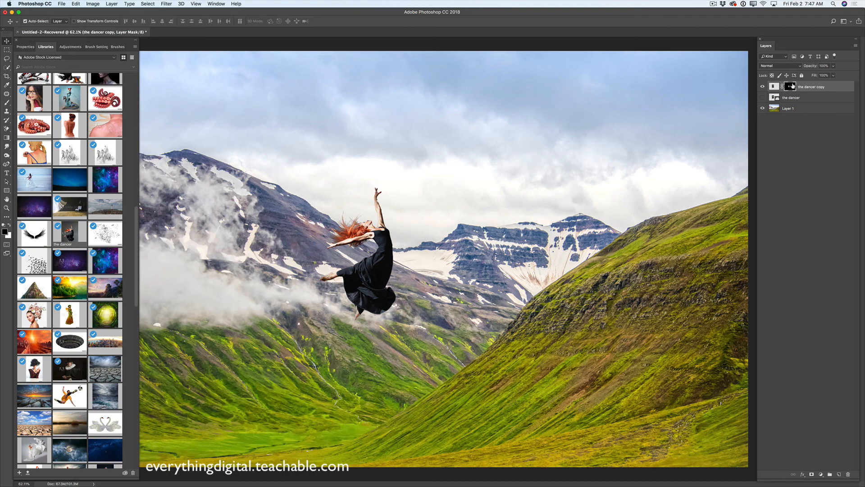
double_click(790, 86)
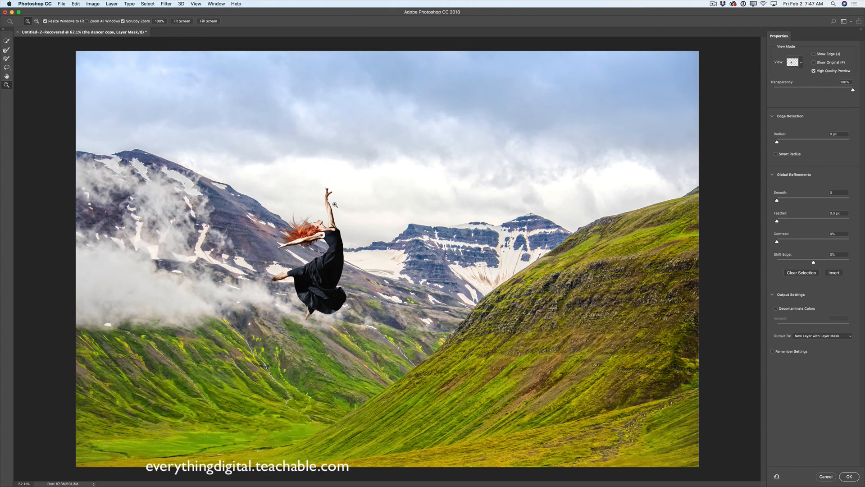
drag(338, 211, 340, 210)
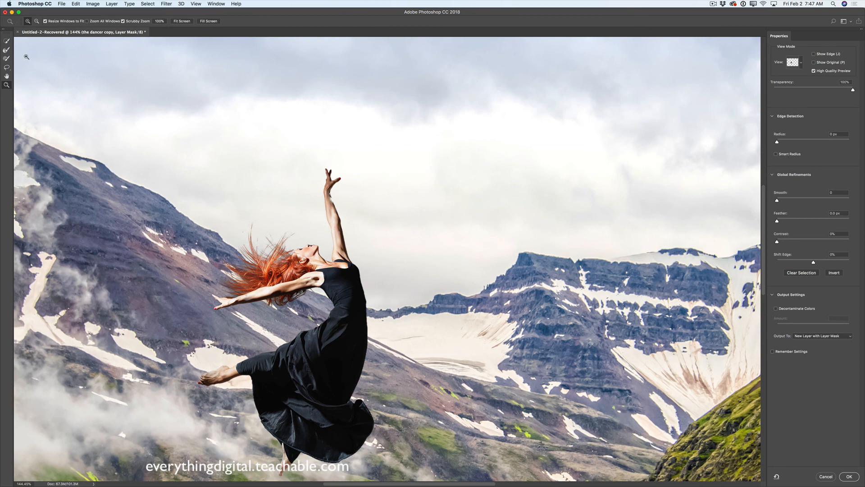
click(7, 59)
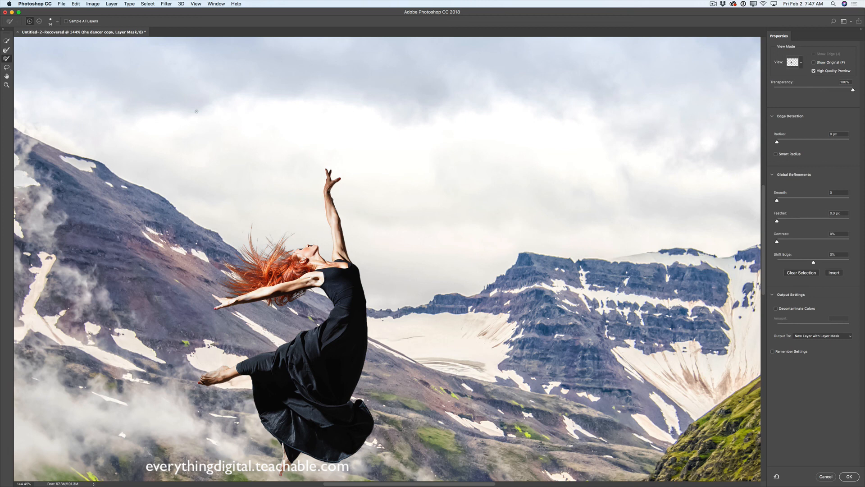
click(39, 20)
click(849, 476)
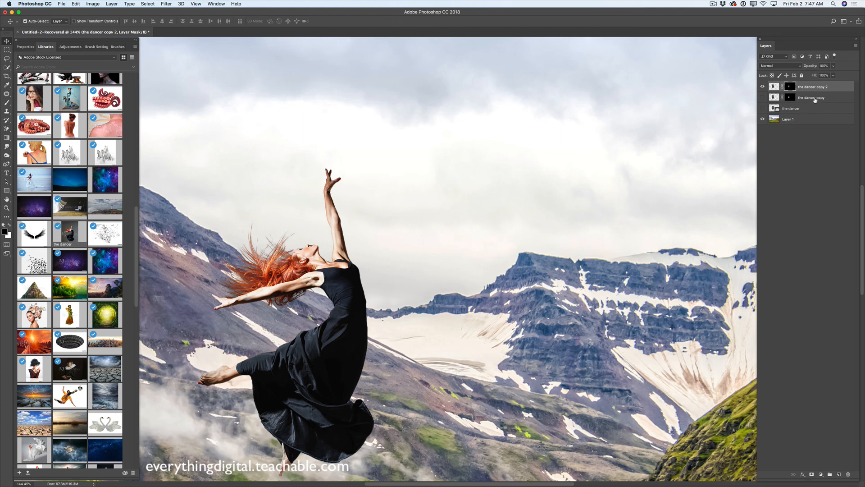
Step: Delete the hidden layer named "the dancer copy"
click(818, 98)
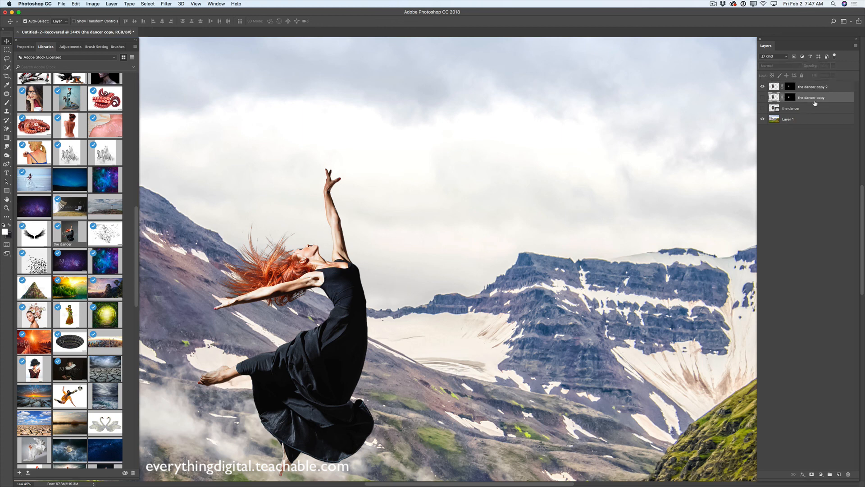
key(Delete)
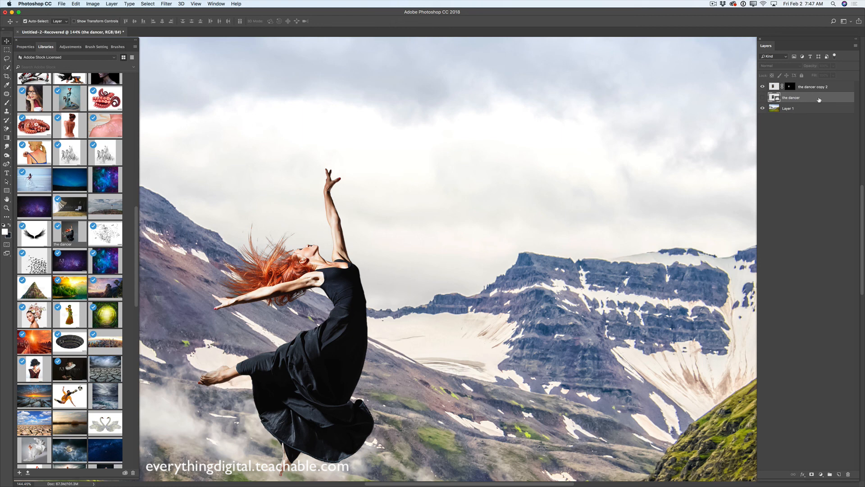
Step: Delete the hidden layer named "the dancer"
key(Delete)
key(z)
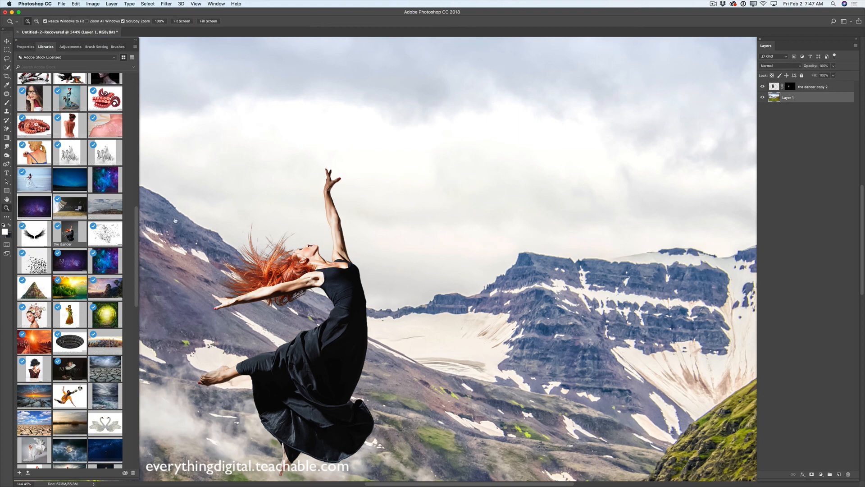
drag(441, 265, 416, 253)
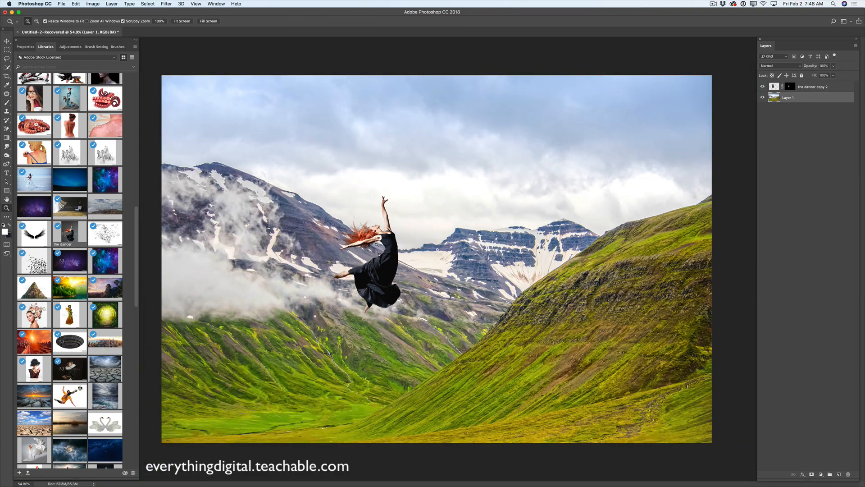
drag(386, 286, 391, 289)
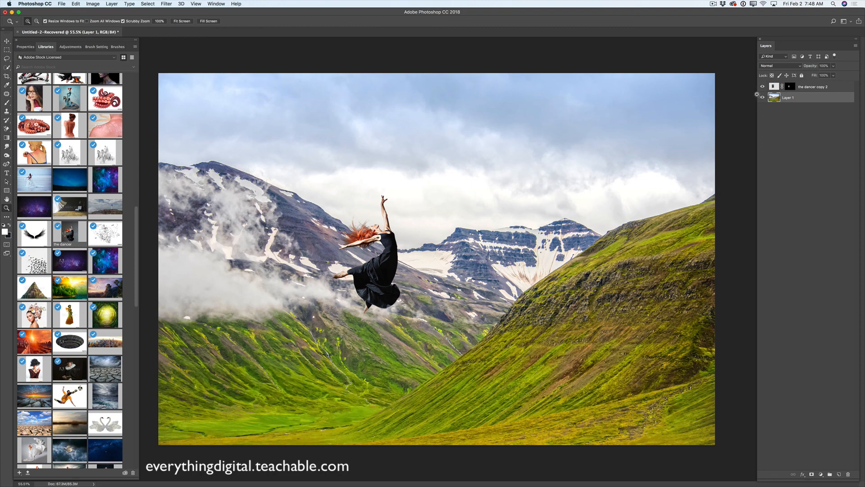
Step: Add a Gradient Map adjustment layer above the dancer copy 2 layer and clip it to that layer
click(810, 87)
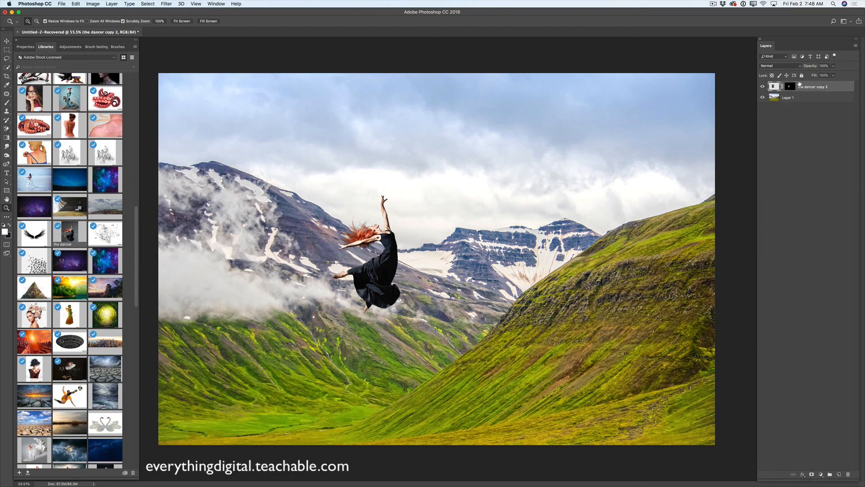
click(68, 46)
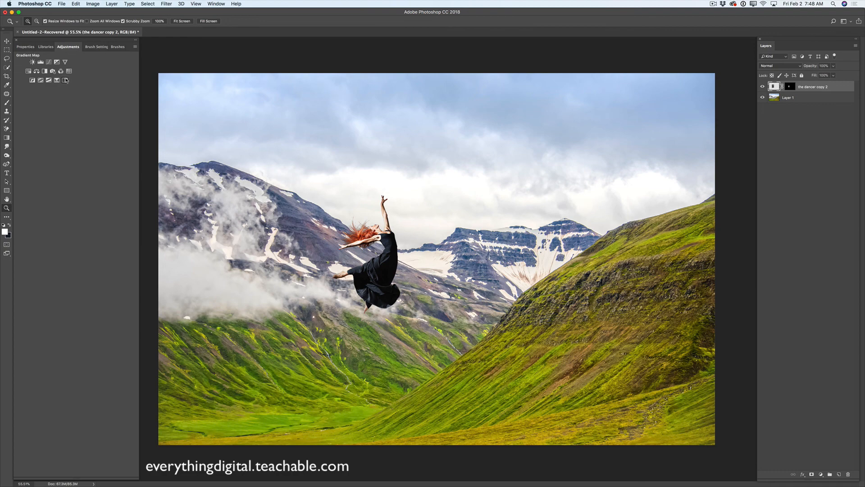
click(65, 81)
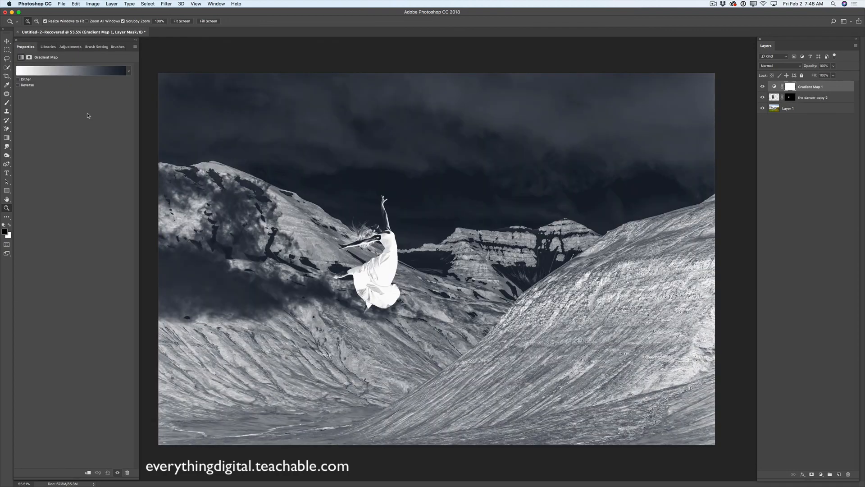
click(88, 472)
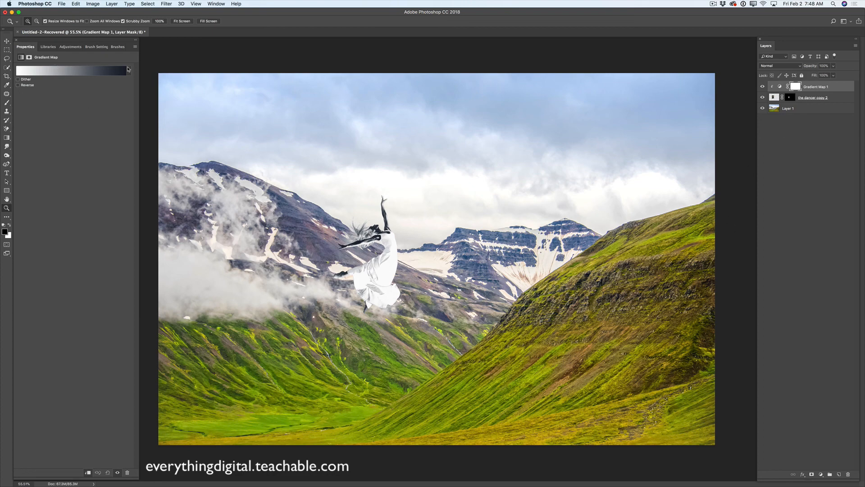
Step: Try out various multicolour gradient presets on the dancer's gradient map
click(128, 72)
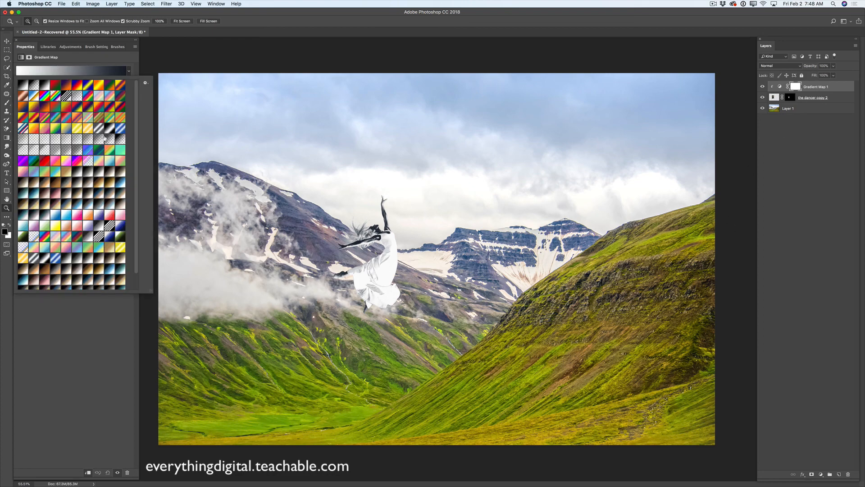
click(120, 109)
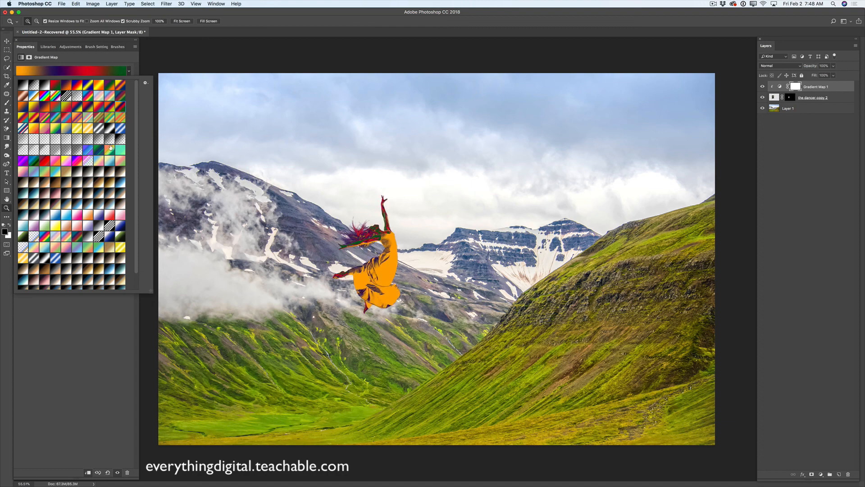
click(109, 87)
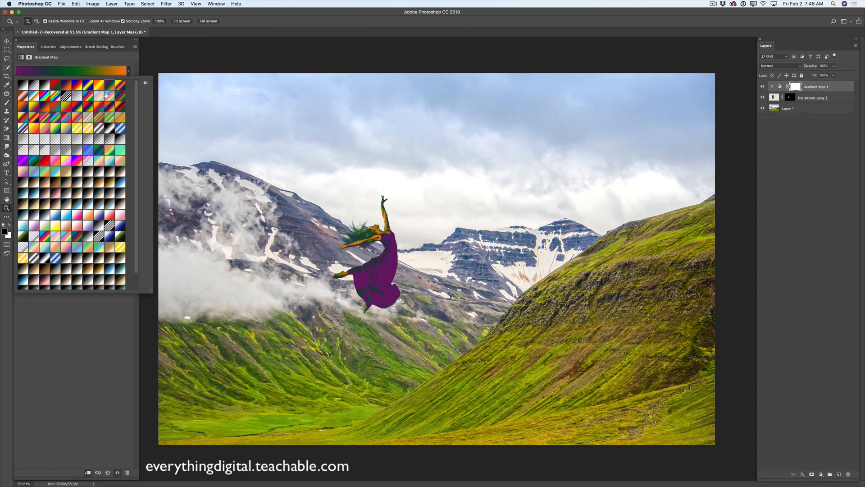
click(67, 107)
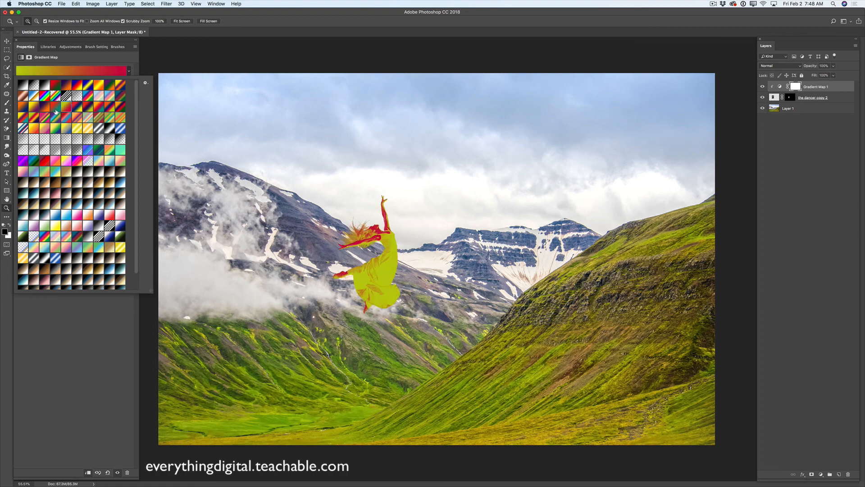
click(55, 108)
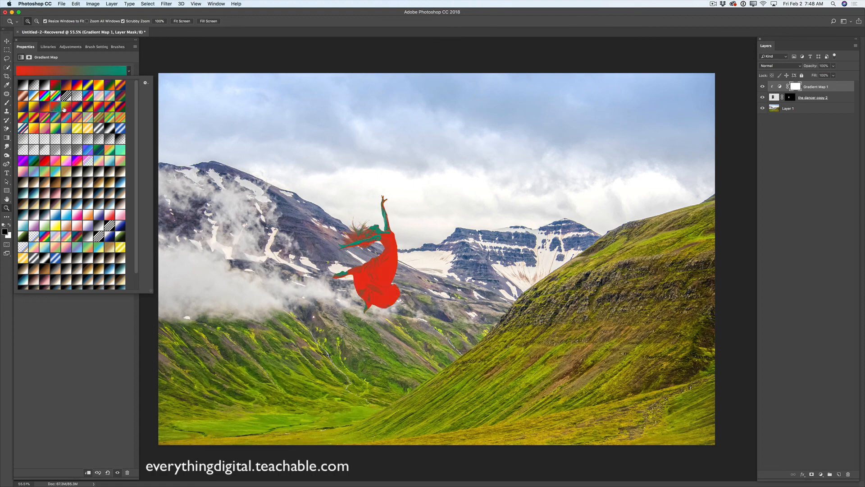
click(34, 116)
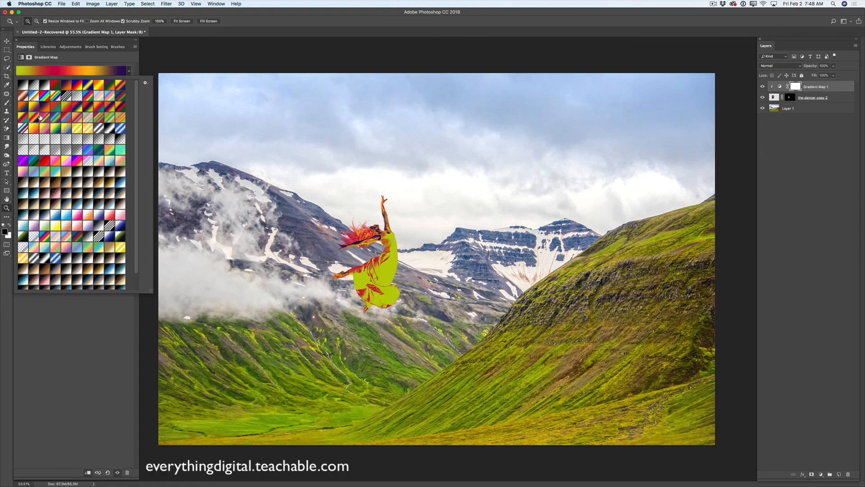
click(74, 125)
click(77, 128)
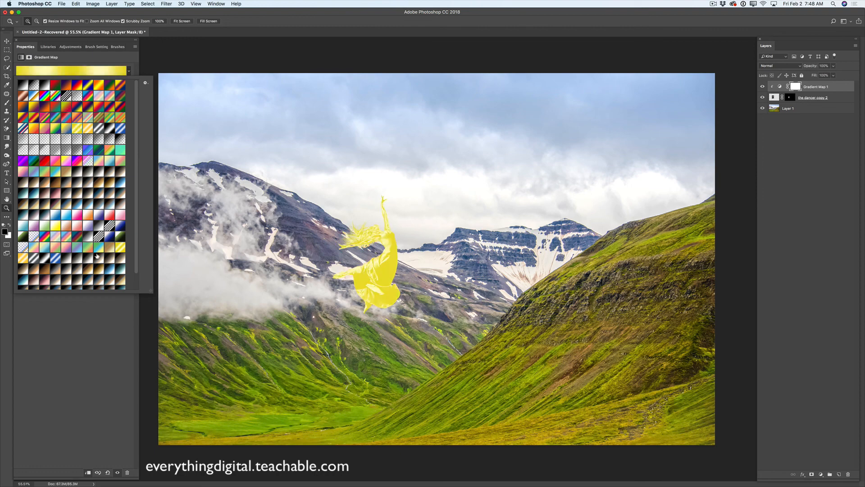
click(98, 248)
click(122, 248)
click(109, 117)
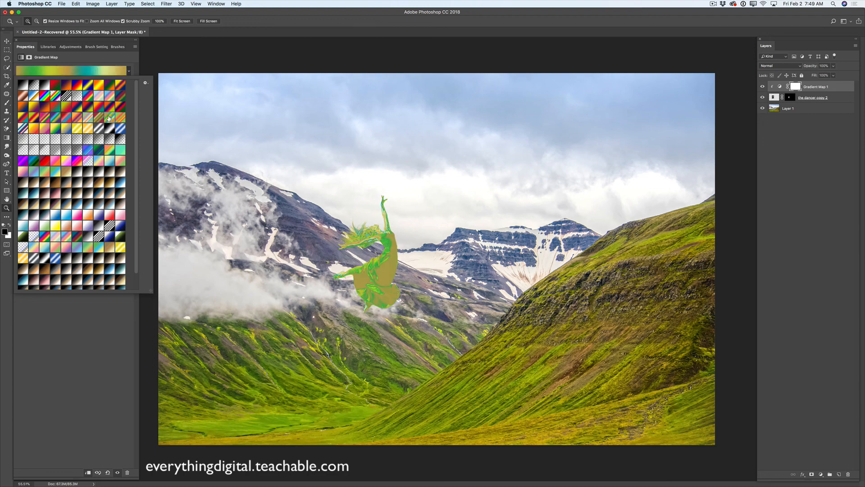
click(121, 109)
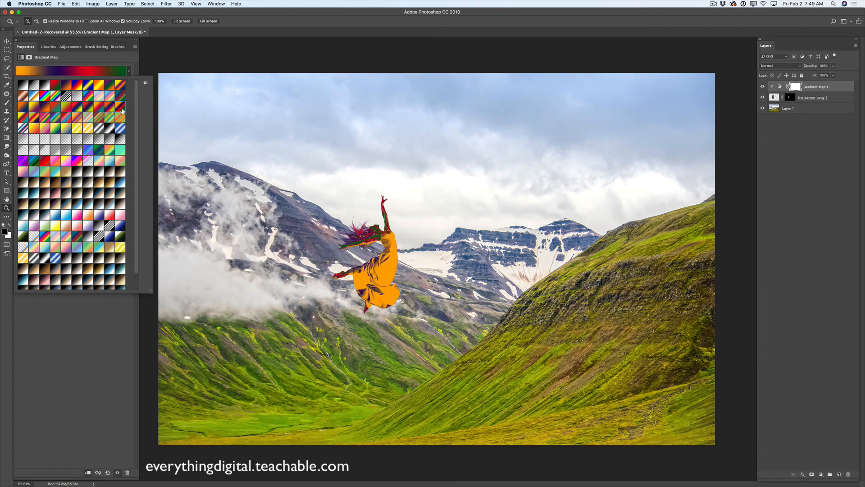
click(57, 111)
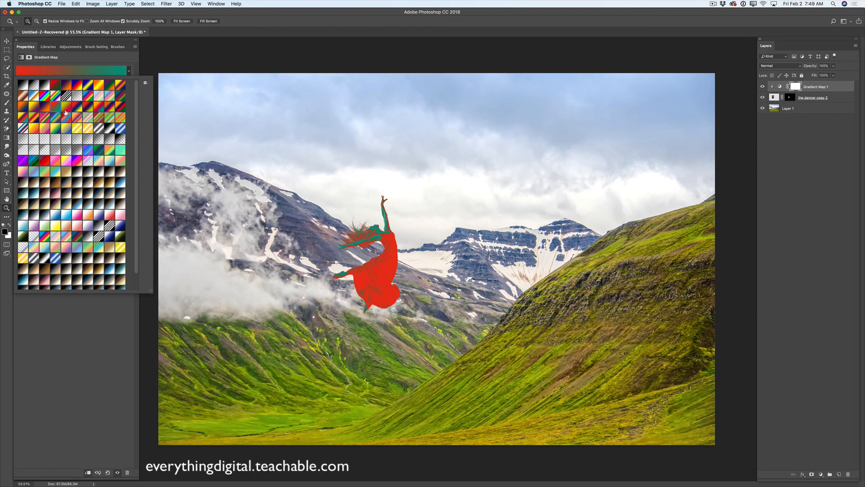
click(25, 110)
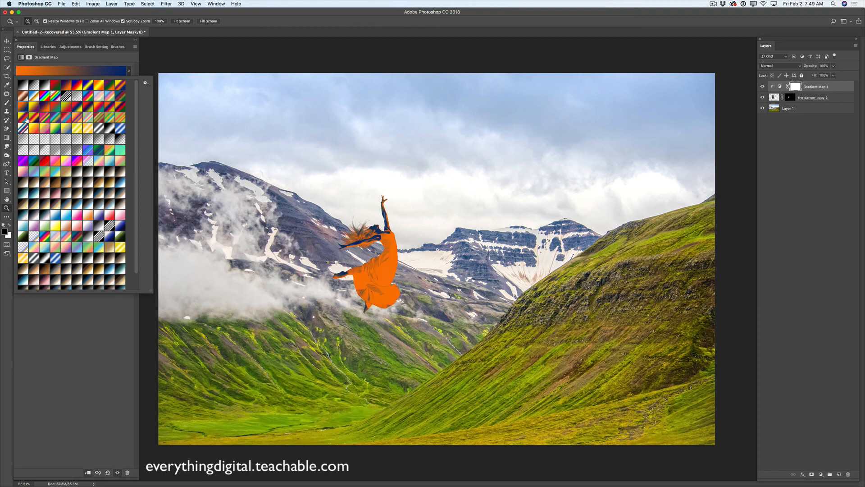
click(78, 130)
click(65, 130)
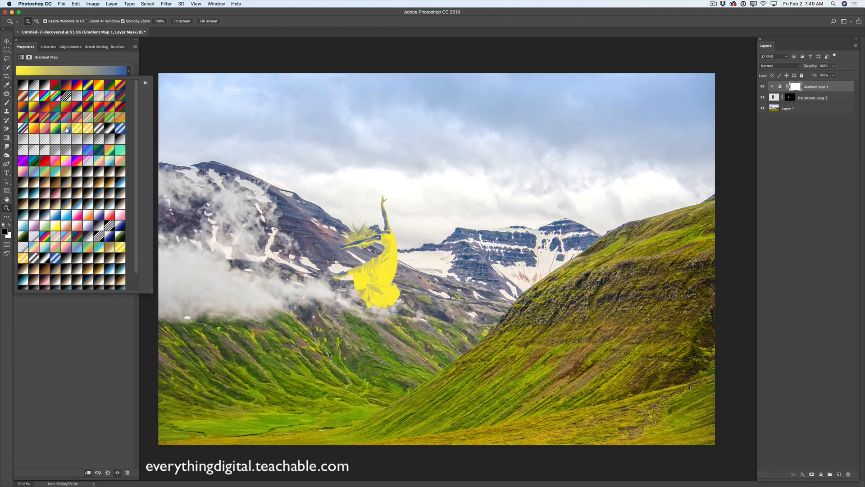
Step: Apply the Yellow, Blue, Red, Green gradient preset to the dancer's gradient map and reverse it
click(120, 114)
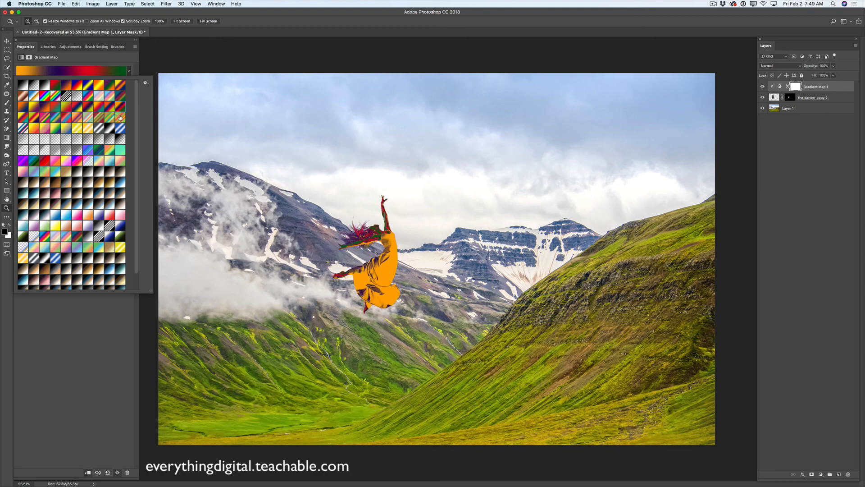
click(86, 348)
click(19, 86)
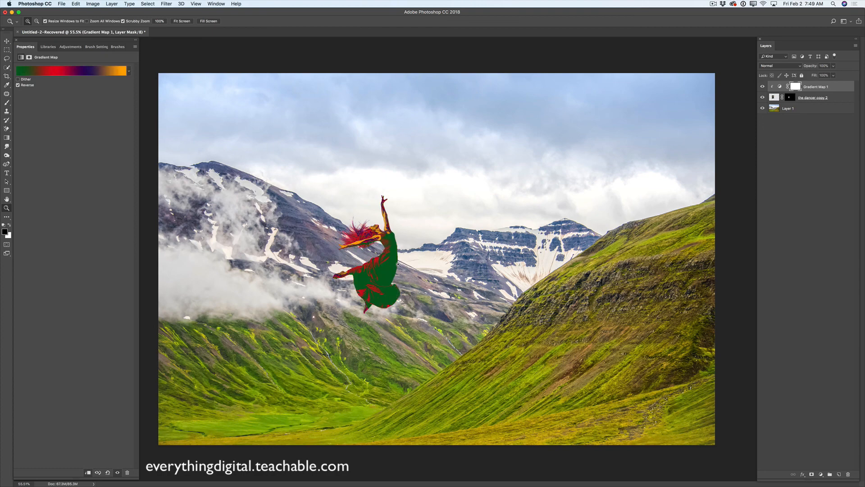
Step: Paint black on the gradient map's mask with the Brush tool over the dancer's face, upper hair and raised arm
drag(391, 254, 415, 268)
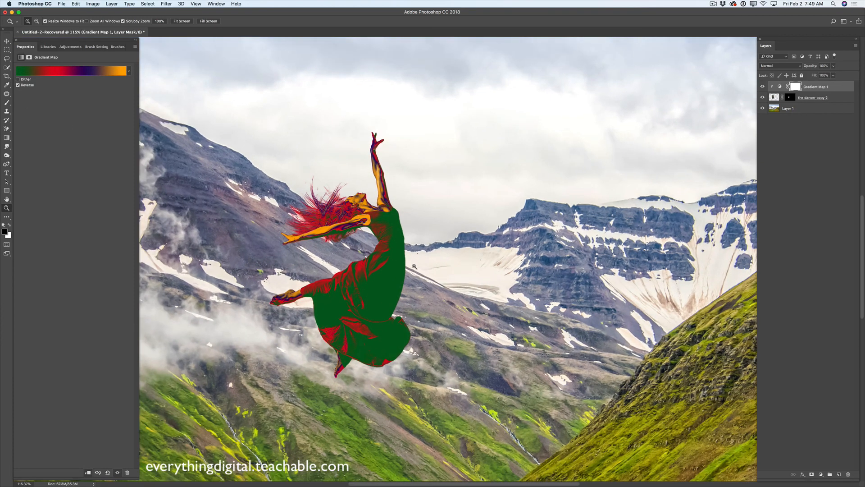
click(832, 67)
mouse_move(831, 76)
mouse_down()
mouse_move(804, 81)
mouse_move(843, 77)
mouse_up()
click(7, 103)
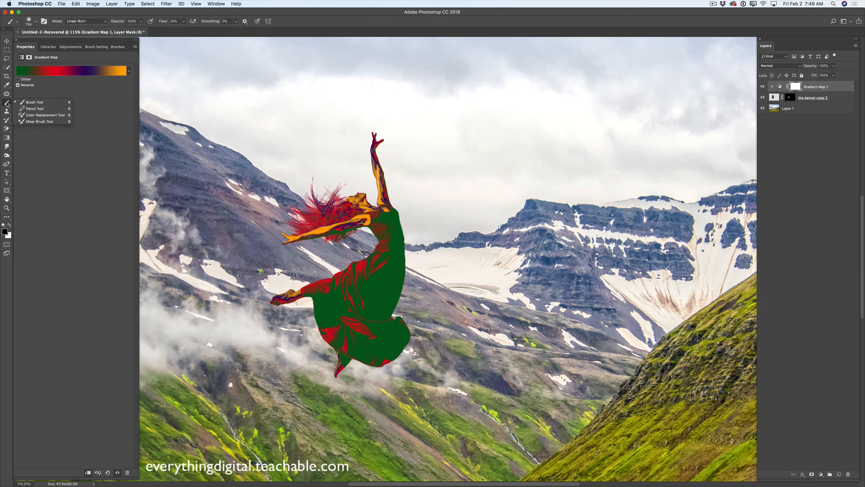
click(39, 103)
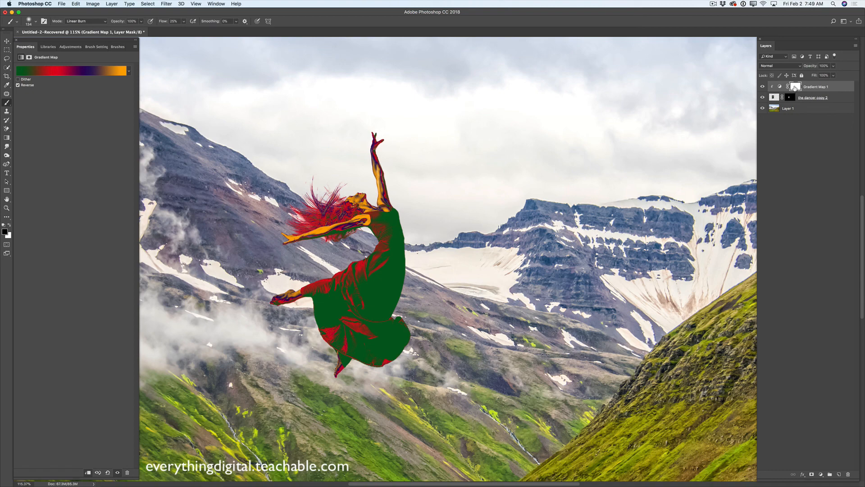
mouse_move(374, 197)
mouse_down()
mouse_move(326, 200)
mouse_move(315, 189)
mouse_move(318, 196)
mouse_up()
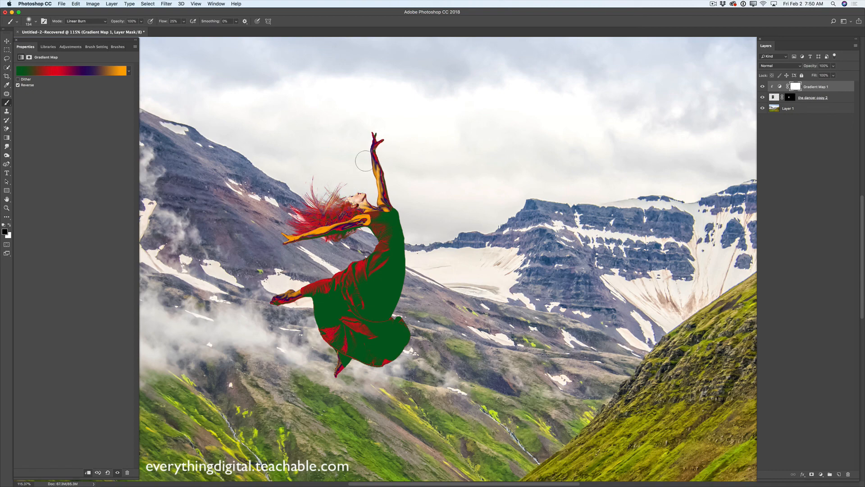
mouse_move(376, 181)
mouse_down()
mouse_move(370, 158)
mouse_move(379, 153)
mouse_move(382, 193)
mouse_move(381, 132)
mouse_up()
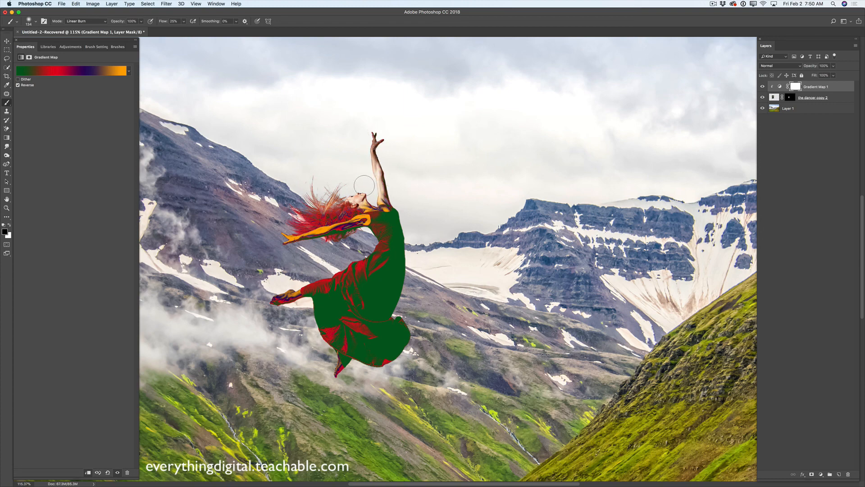
Step: Reduce the brush size and mask the gradient map off the dancer's remaining hair and outstretched arm
right_click(451, 123)
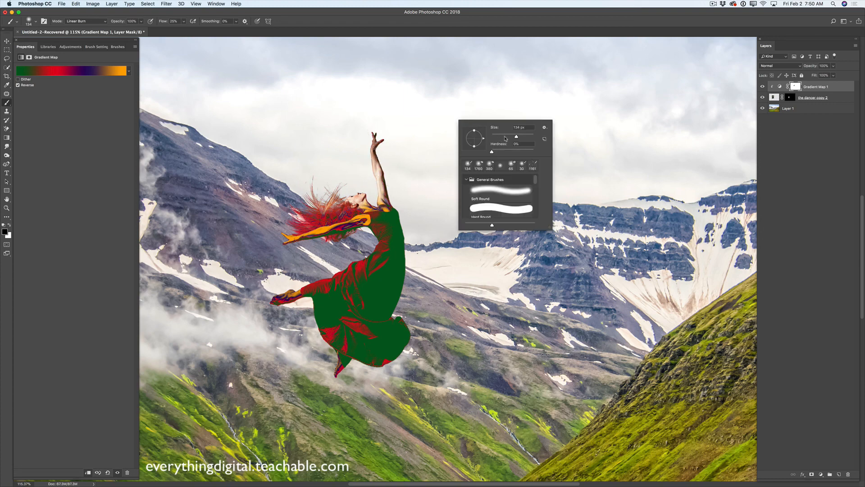
drag(504, 137, 499, 137)
key(Return)
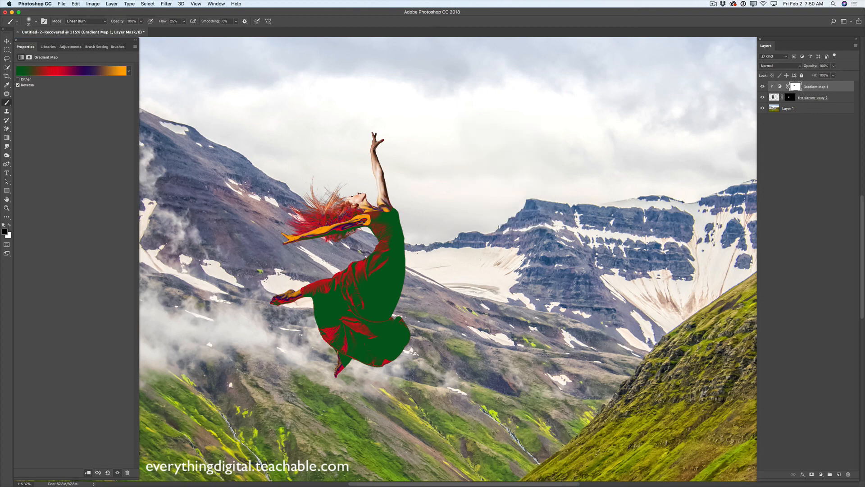
mouse_move(335, 219)
mouse_down()
mouse_move(316, 223)
mouse_move(323, 214)
mouse_up()
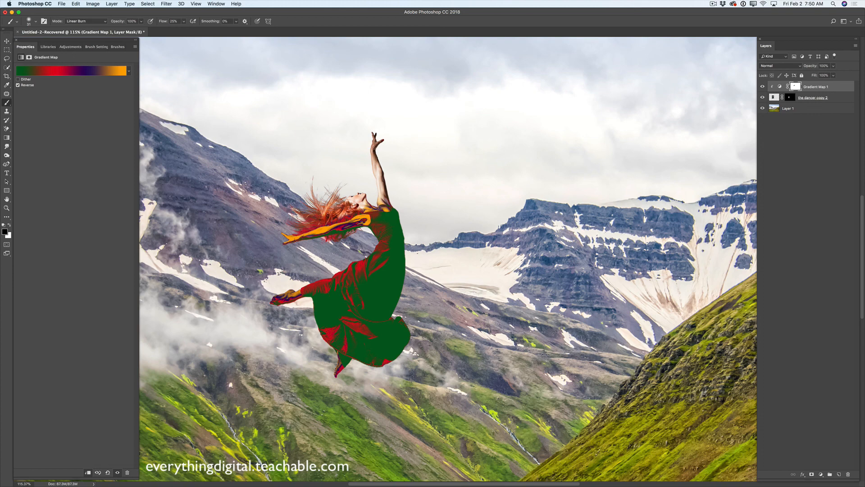
click(307, 230)
mouse_move(315, 227)
mouse_down()
mouse_move(343, 221)
mouse_move(288, 239)
mouse_move(367, 220)
mouse_move(319, 232)
mouse_up()
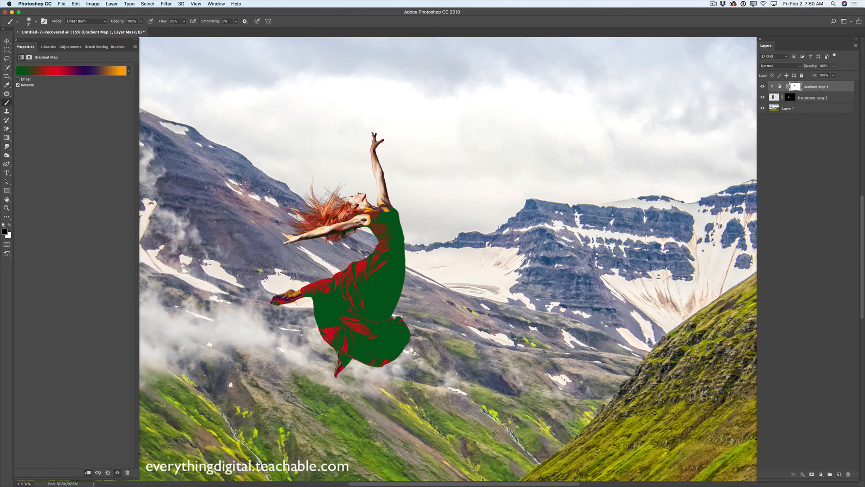
Step: Mask the gradient map off the dancer's neck, shoulder and both feet, and touch up the neckline and underarm edges
mouse_move(374, 191)
mouse_down()
mouse_move(384, 203)
mouse_move(364, 207)
mouse_up()
mouse_move(379, 208)
mouse_down()
mouse_move(365, 223)
mouse_move(321, 230)
mouse_up()
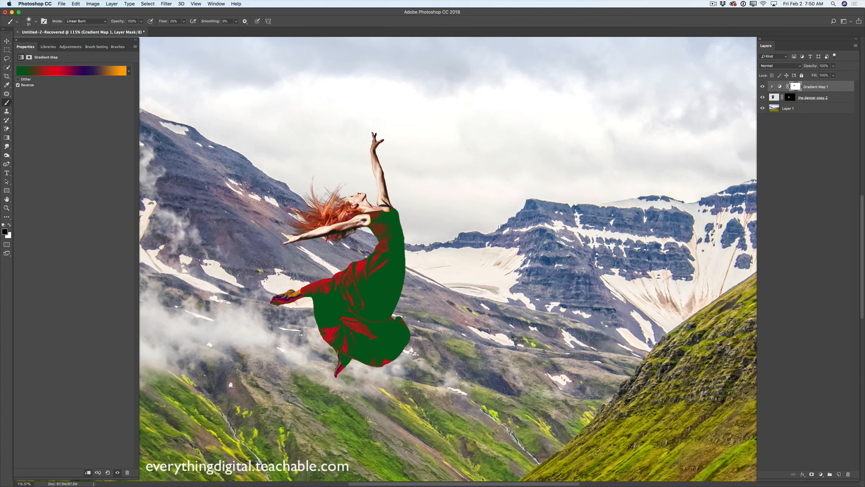
mouse_move(276, 301)
mouse_down()
mouse_move(299, 293)
mouse_move(286, 296)
mouse_up()
drag(337, 373, 340, 361)
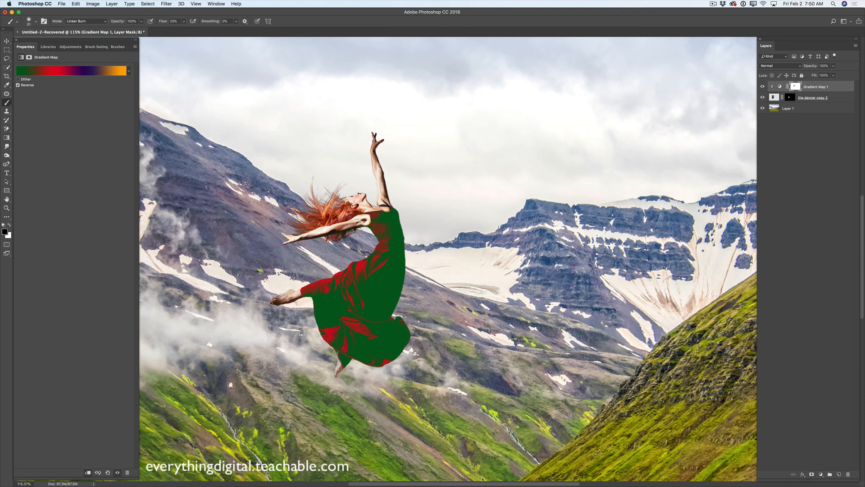
drag(381, 208, 386, 208)
drag(340, 231, 348, 231)
Step: Edit the gradient map's gradient: move the dark green stop to the start and place a white stop at 100%
key(z)
mouse_move(398, 251)
mouse_down()
mouse_move(372, 244)
mouse_move(397, 261)
mouse_up()
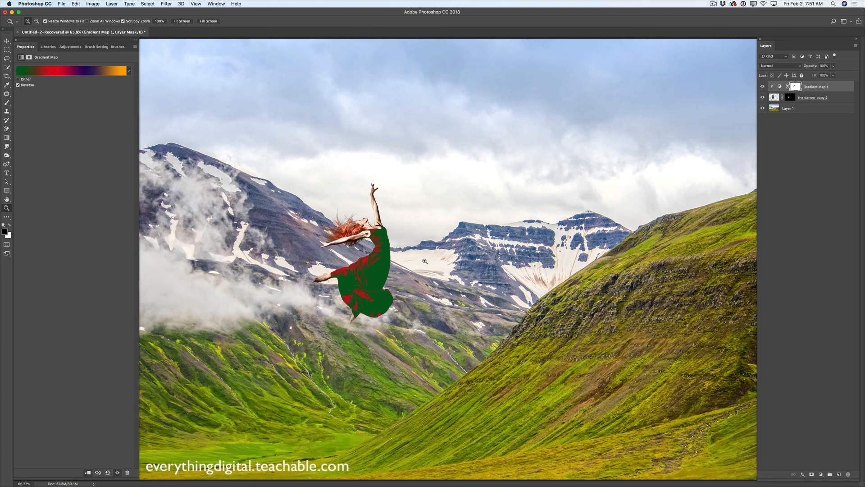
click(57, 74)
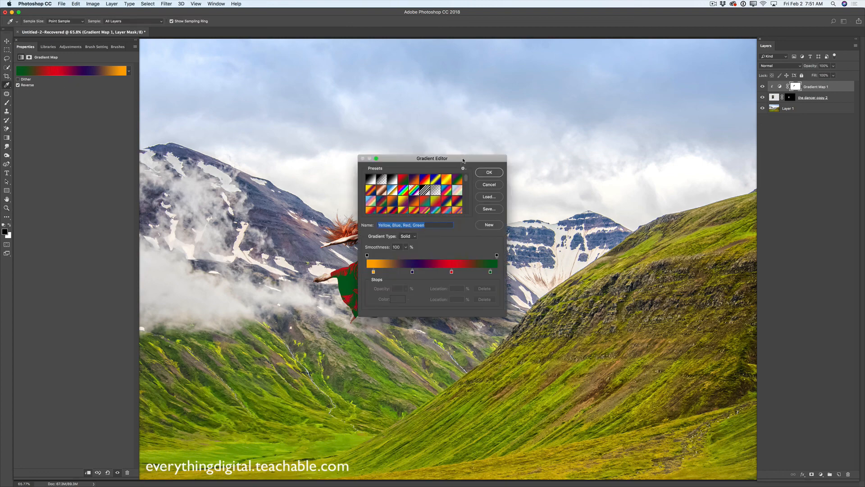
drag(464, 160, 630, 178)
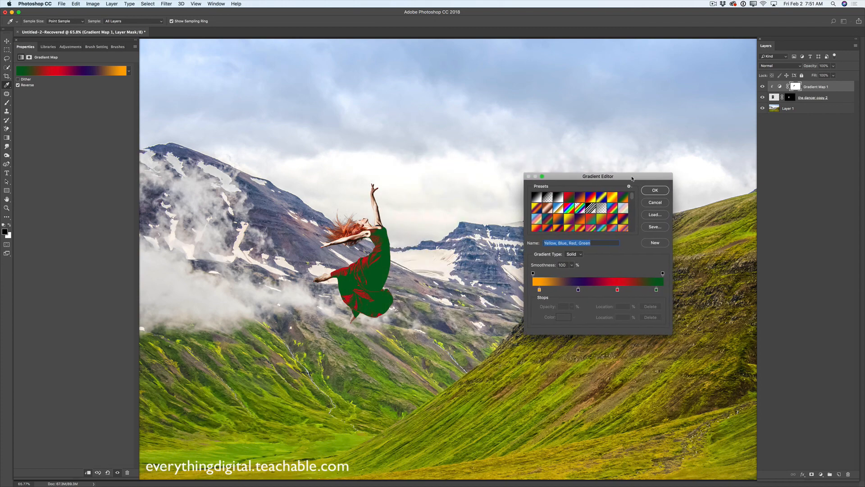
click(657, 290)
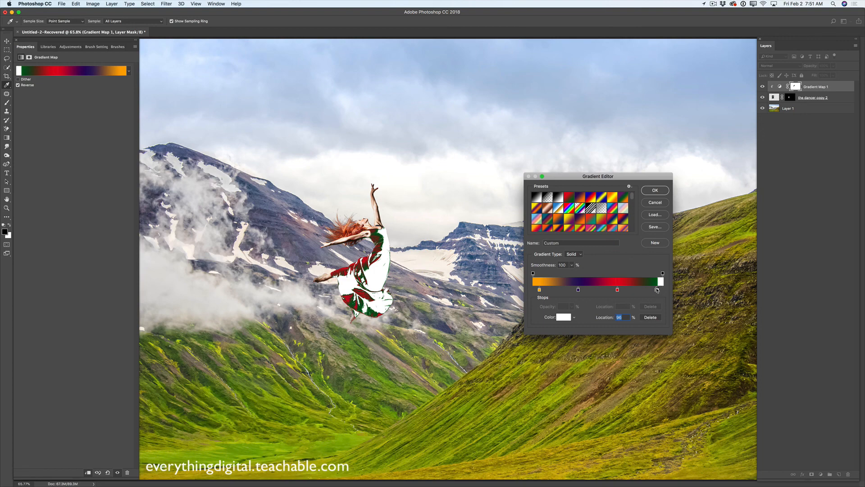
click(657, 290)
drag(657, 292, 535, 288)
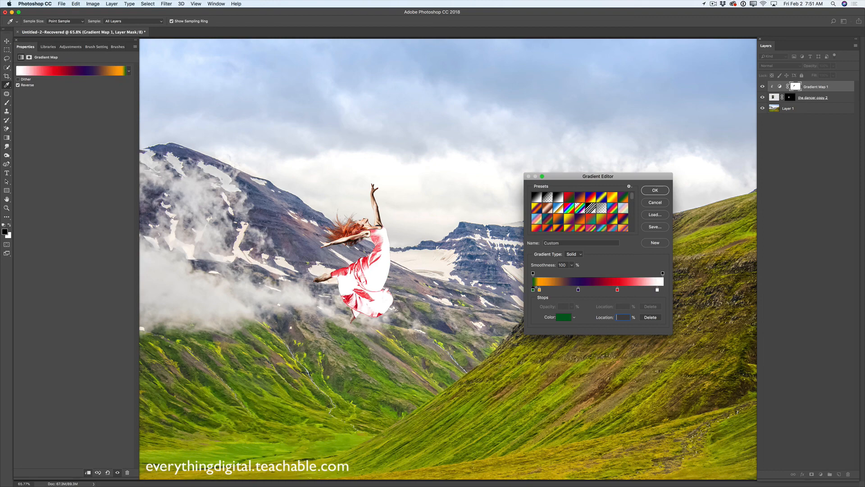
drag(657, 290, 663, 289)
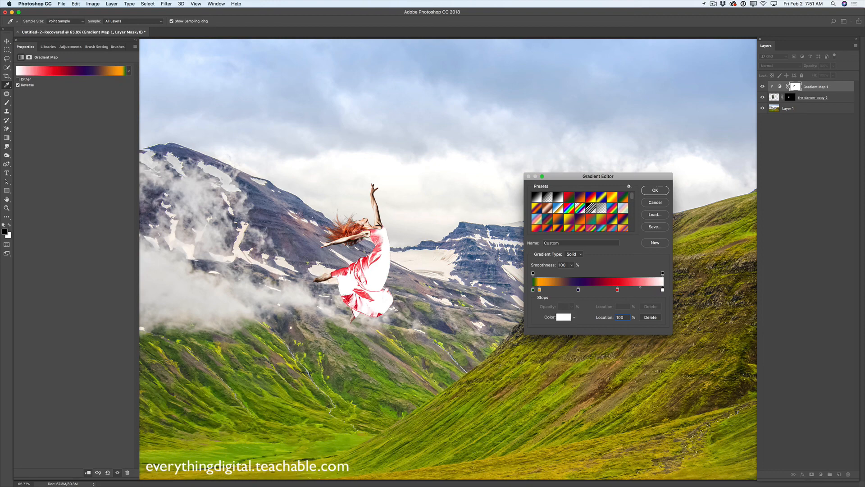
Step: Change the gradient's white end stop to a bright green with hue 140°, hex 05c645
double_click(662, 289)
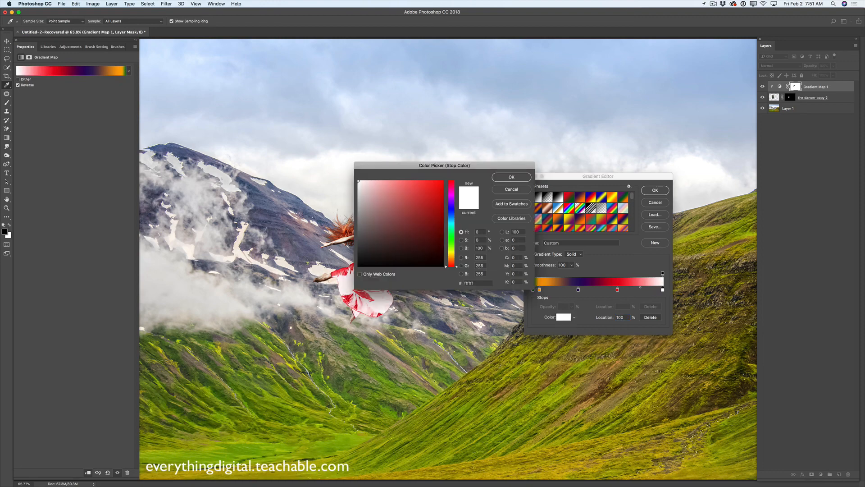
click(451, 233)
click(440, 193)
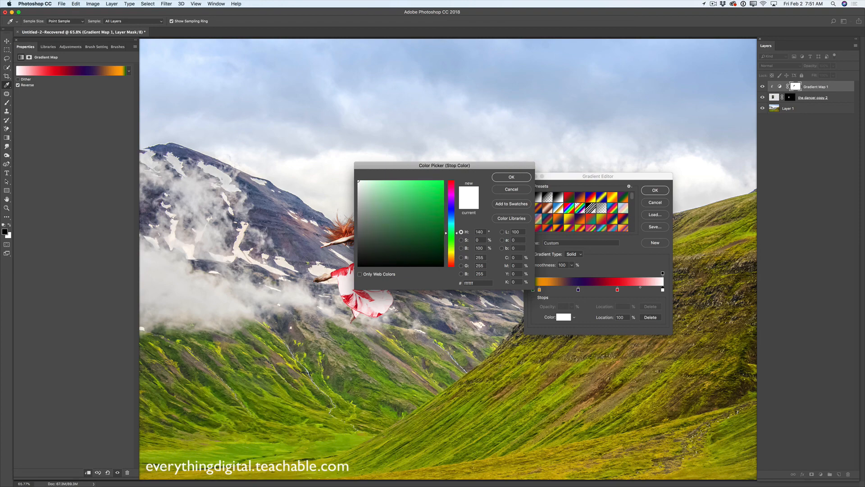
drag(441, 192, 442, 202)
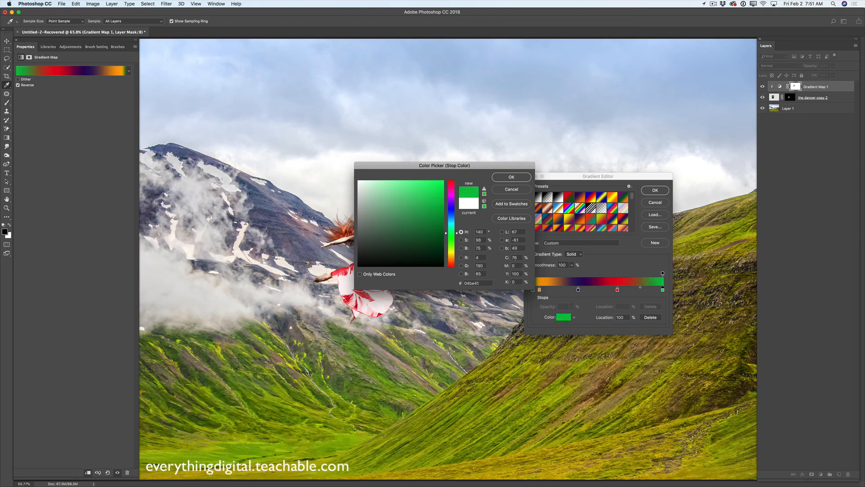
key(Return)
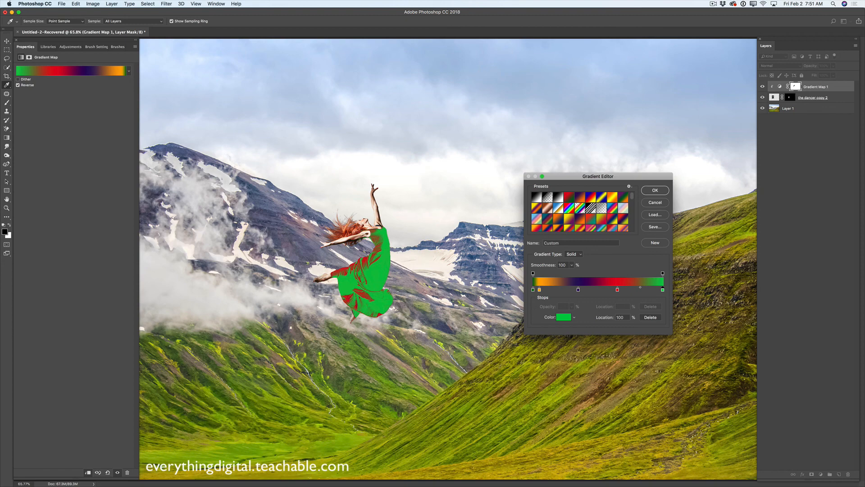
Step: Darken the end stop's green slightly and apply the edited gradient to the dress
click(563, 317)
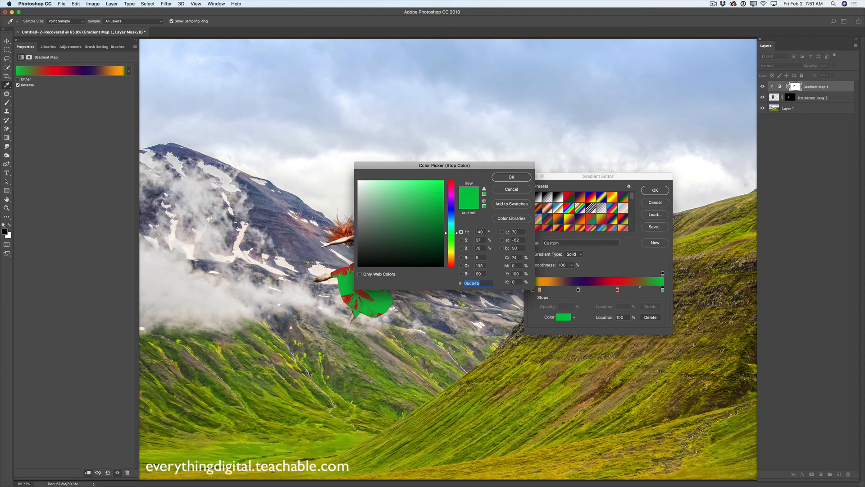
drag(441, 200, 440, 210)
key(Return)
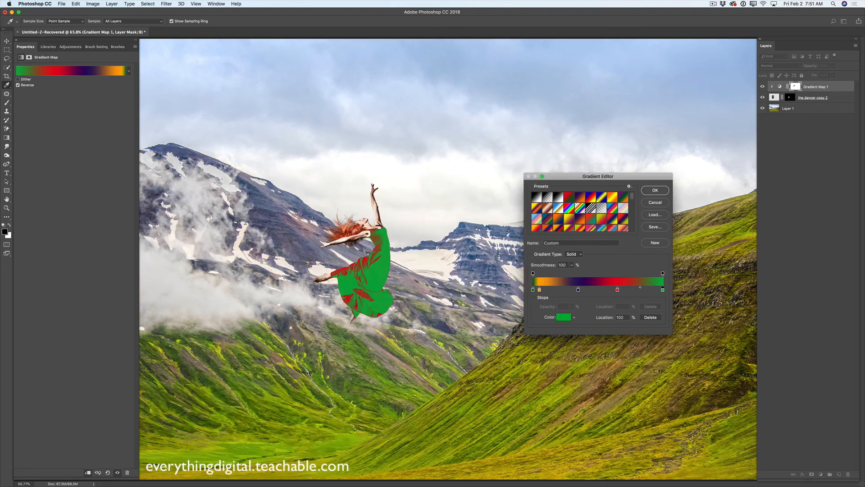
key(Return)
key(z)
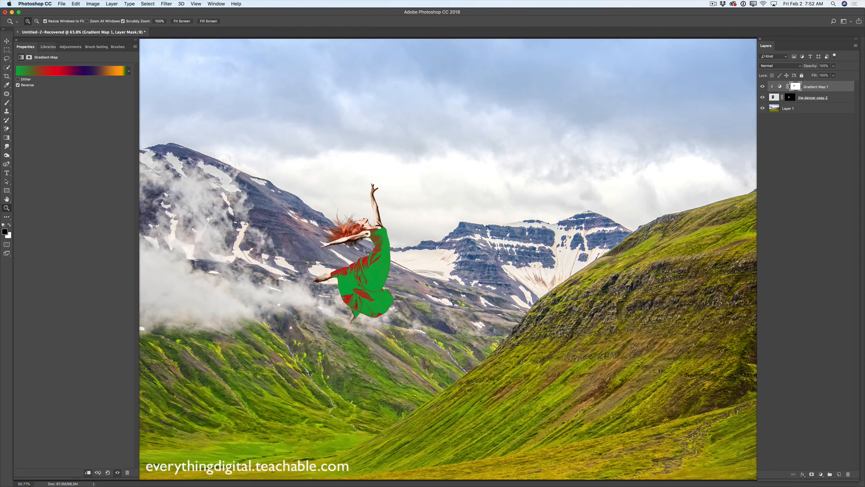
Step: Place the red balloon Artwork 14 from the T & V library in the sky above the dancer, scaled to about 109%
click(48, 46)
click(67, 57)
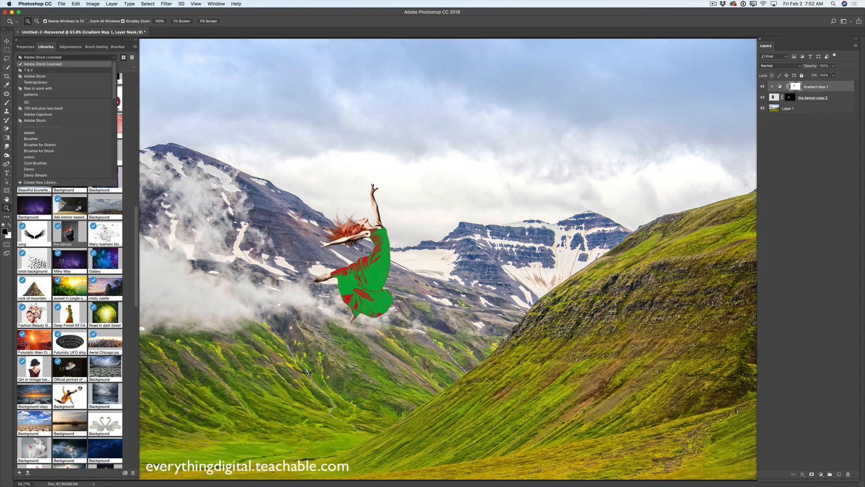
click(27, 70)
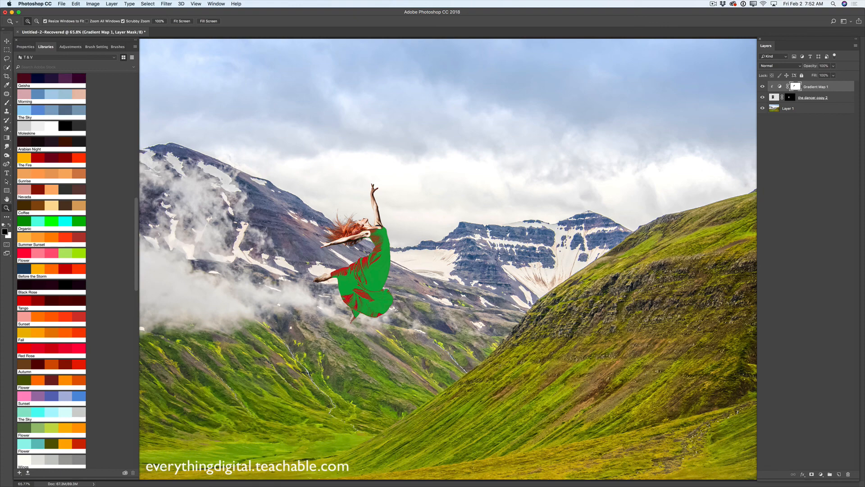
scroll(75, 270, down, 10)
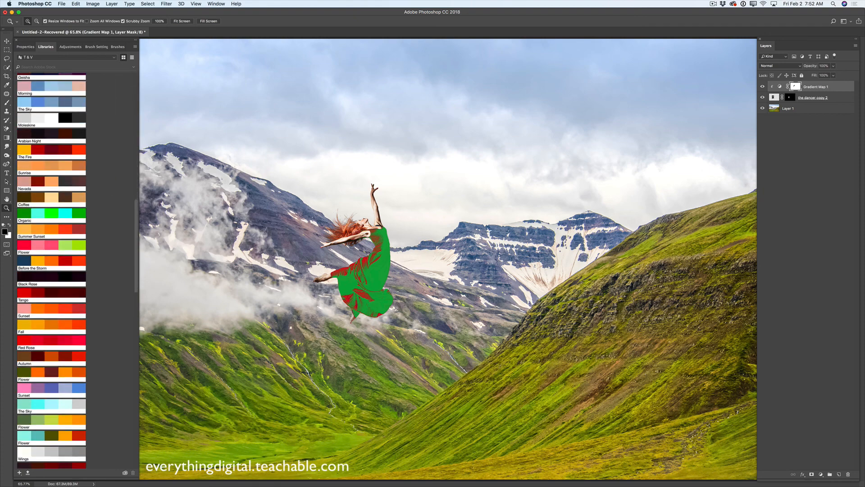
scroll(70, 255, down, 6)
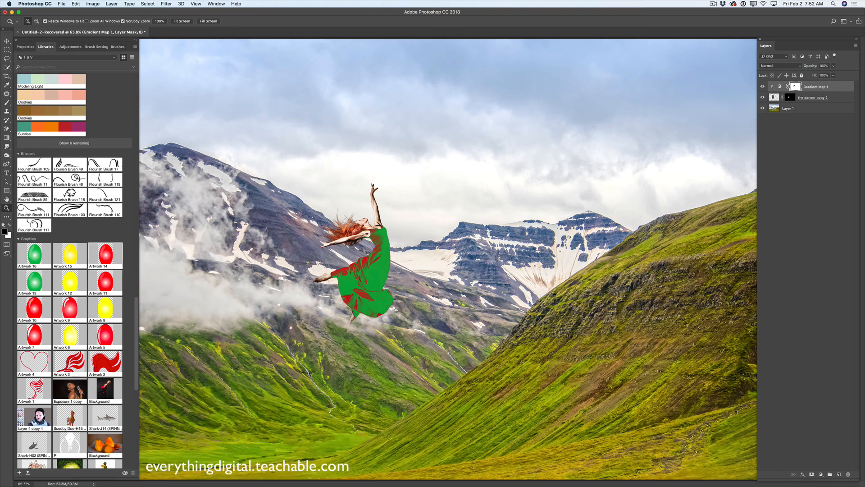
key(super+minus)
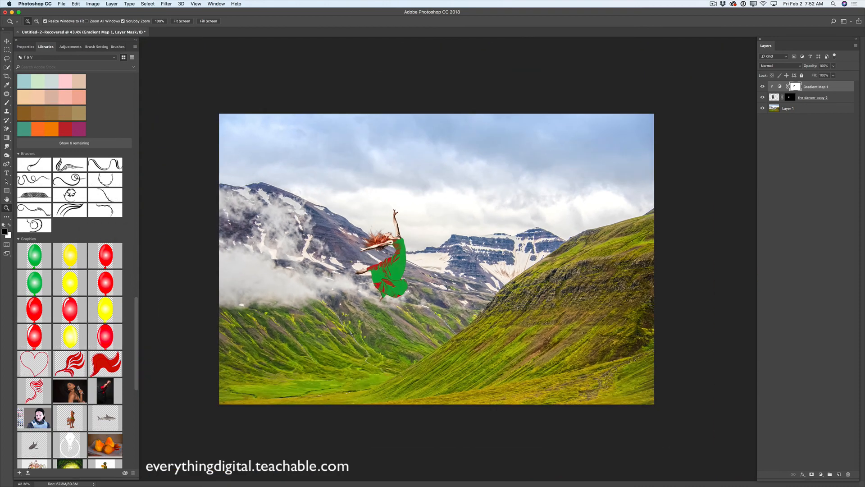
key(v)
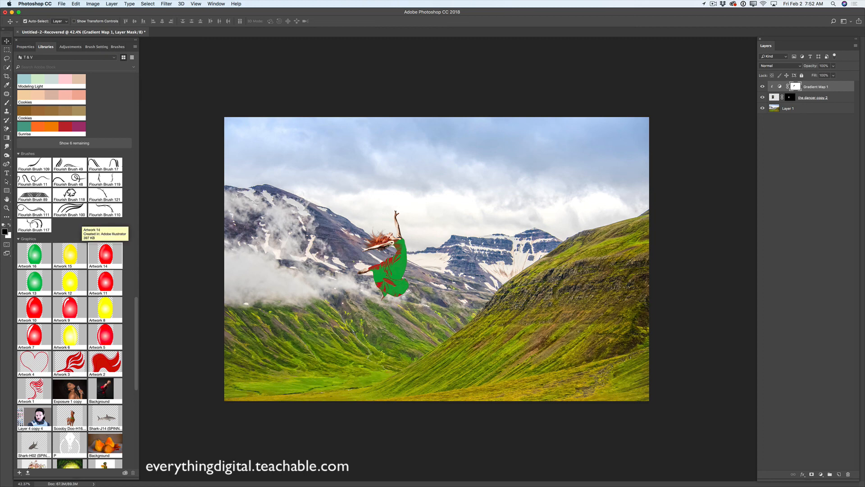
drag(105, 254, 394, 181)
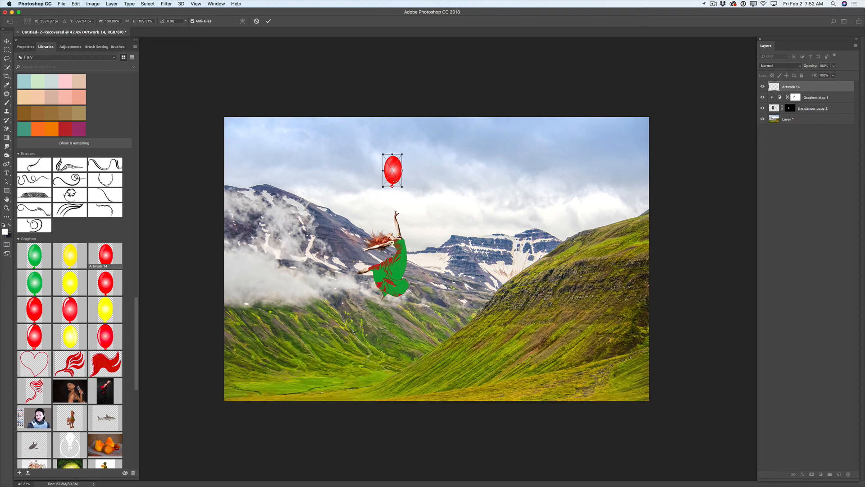
key(Return)
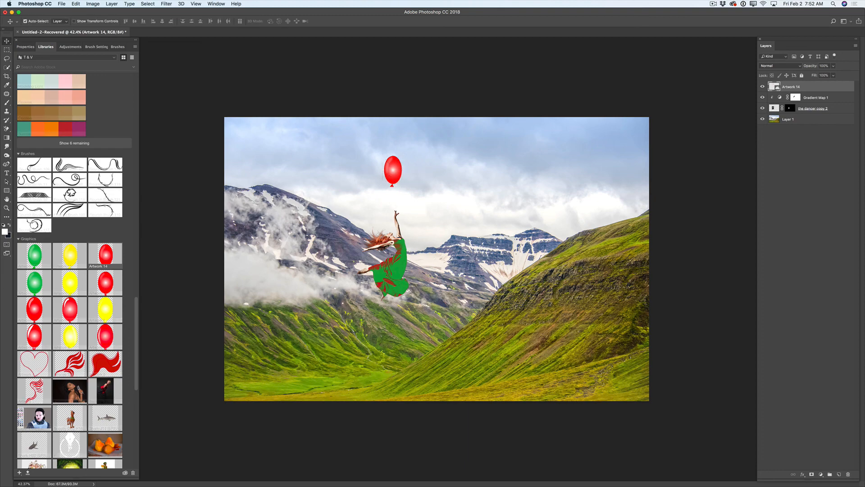
Step: Move the red balloon down and slightly right so it floats just above the dancer's raised hand
key(z)
drag(435, 261, 460, 261)
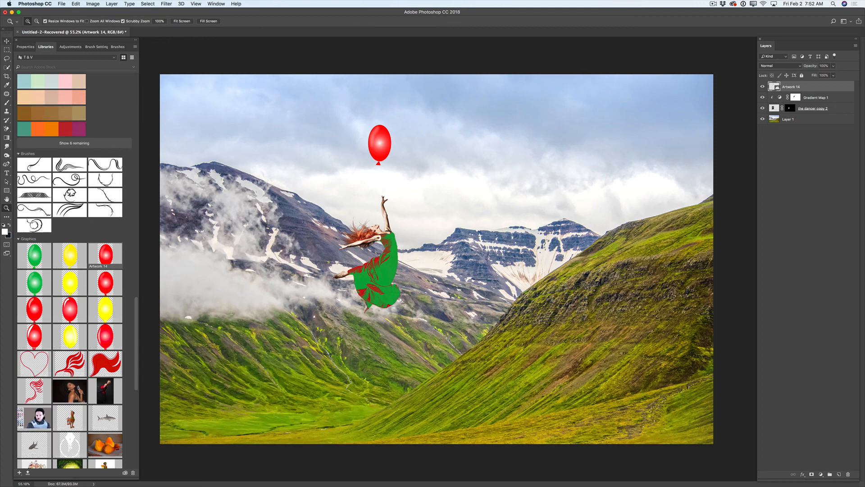
key(v)
drag(380, 143, 384, 154)
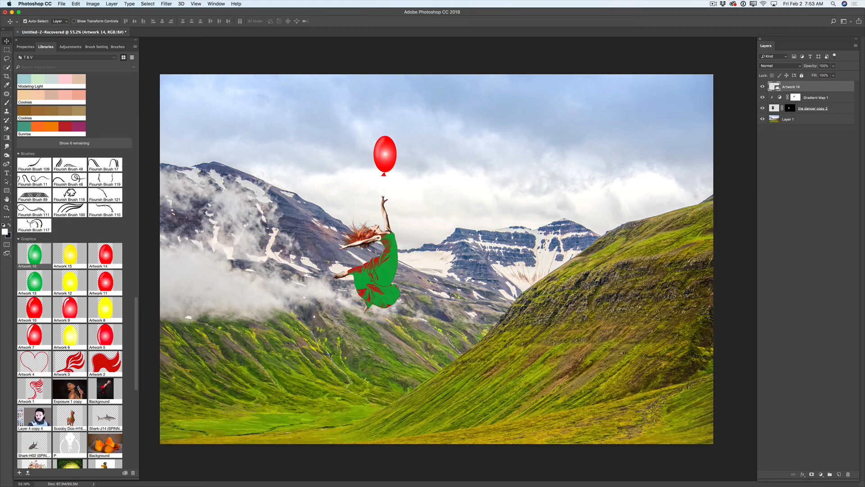
Step: Place the green balloon Artwork 16, tilted about -18°, left of the red balloon, and the yellow Artwork 15 upright above them
drag(45, 258, 392, 171)
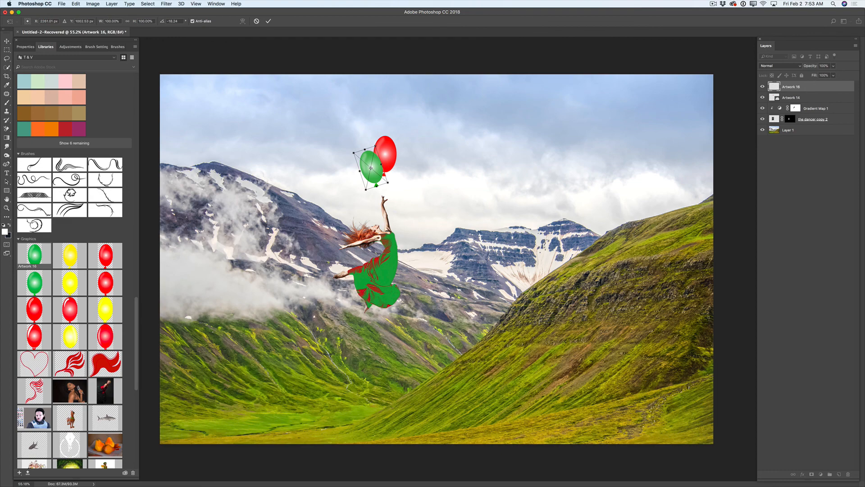
click(268, 21)
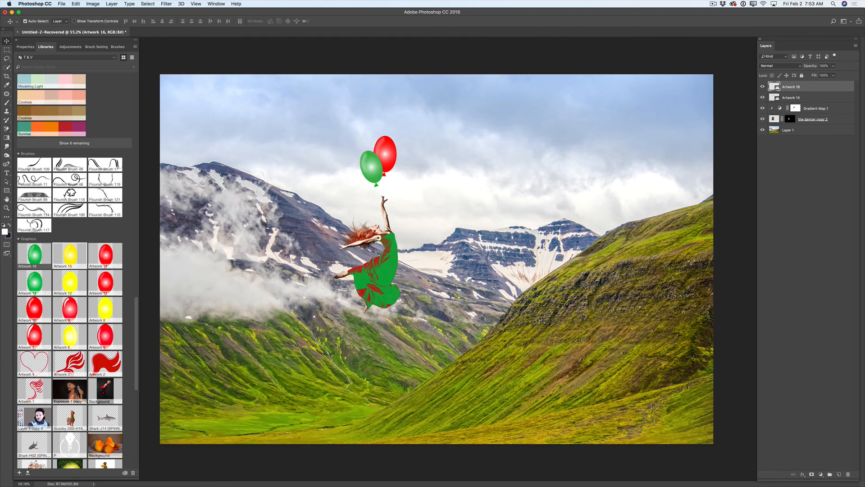
drag(70, 255, 397, 116)
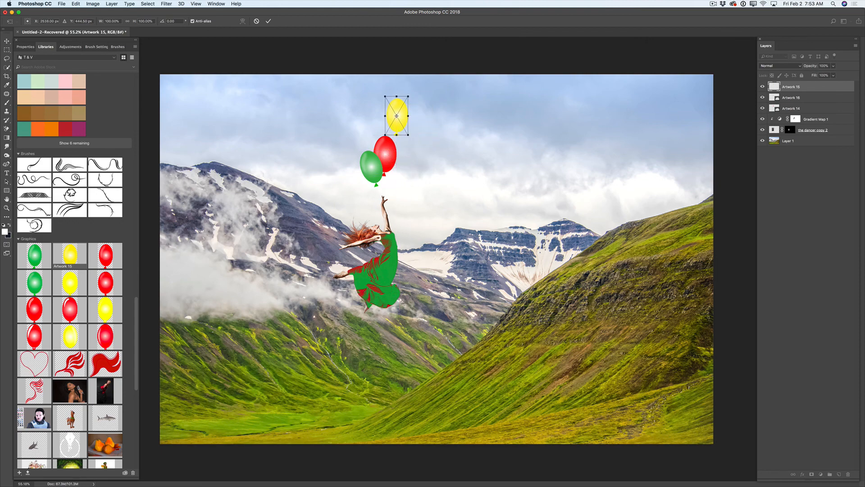
key(Return)
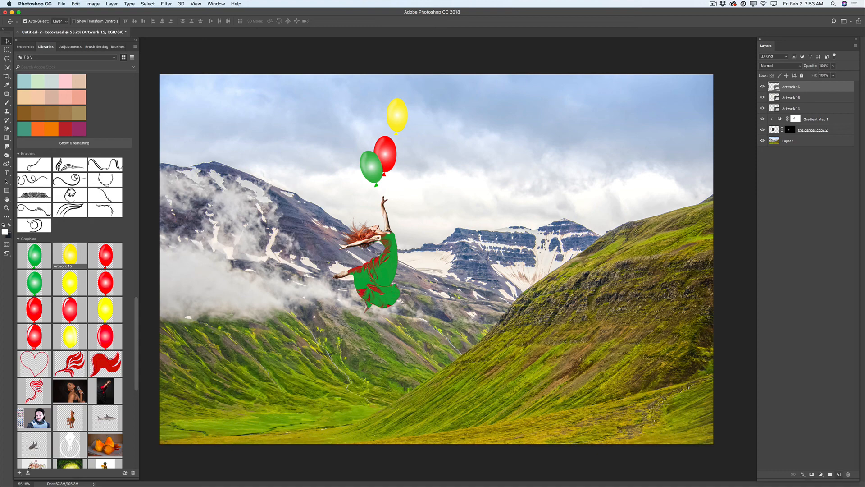
Step: Add a new layer above the balloons and set the Pen tool to Shape mode
key(super+alt+shift+n)
key(z)
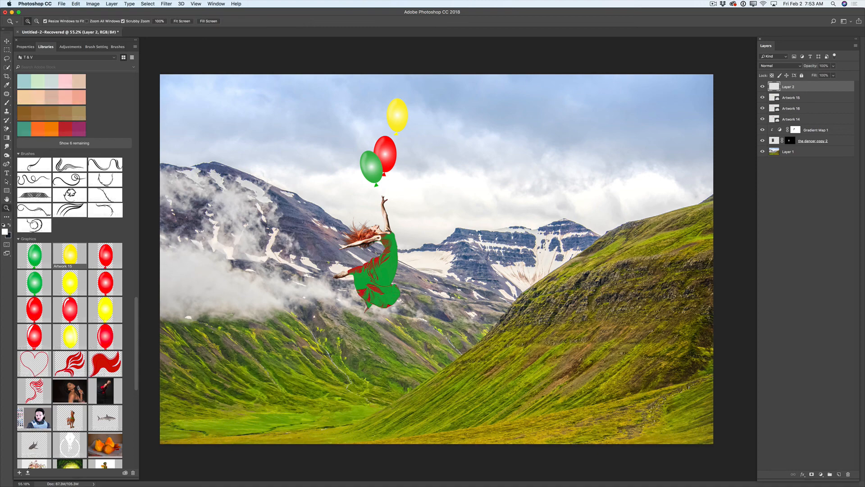
drag(388, 170, 428, 171)
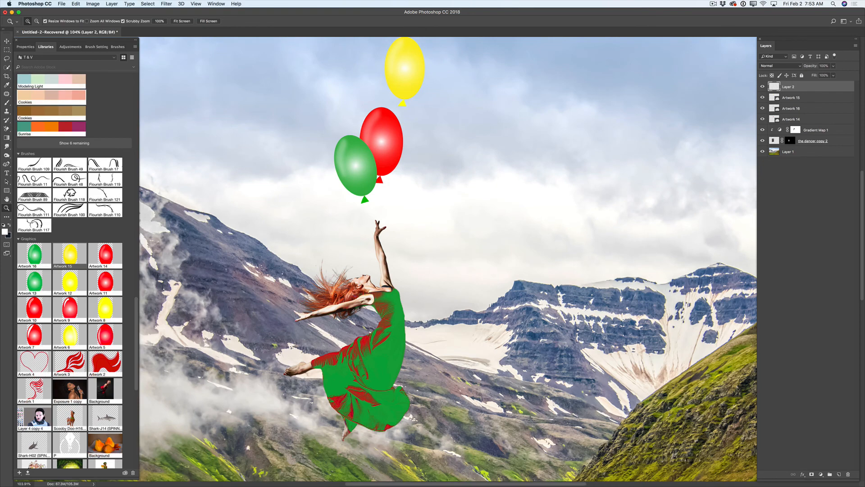
key(p)
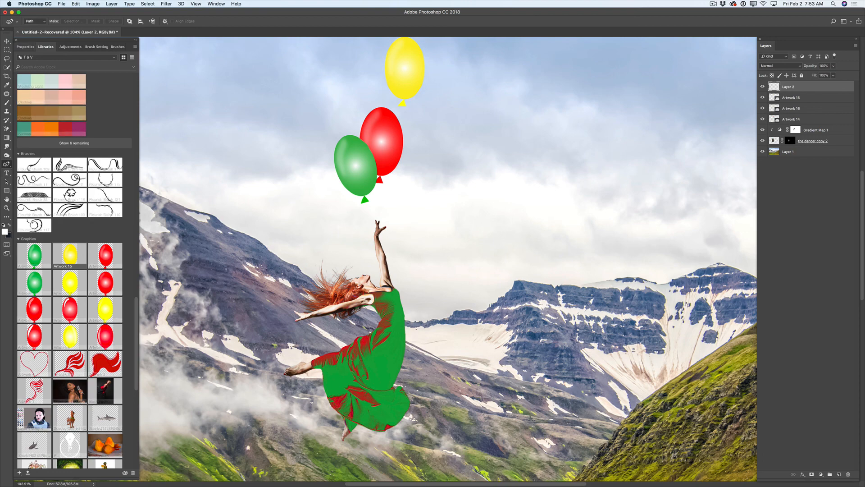
click(41, 22)
click(32, 15)
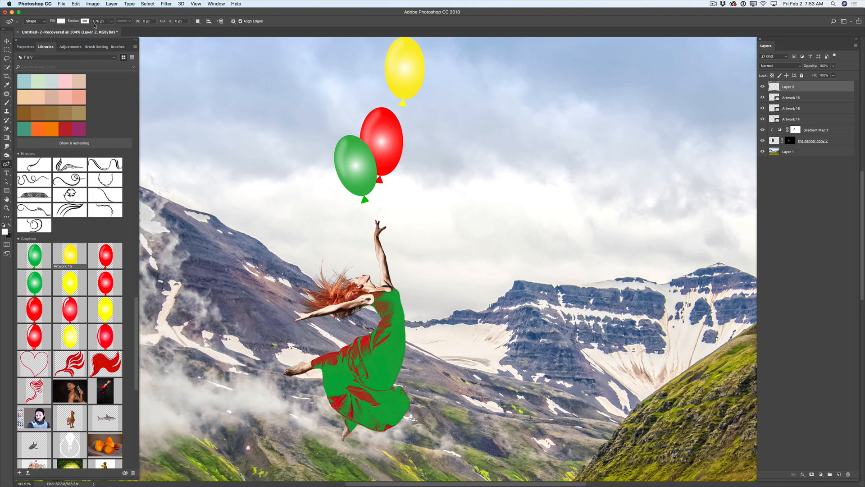
Step: Set the Pen shape options to no fill and a thin solid red stroke between 2 and 3 px wide
click(85, 21)
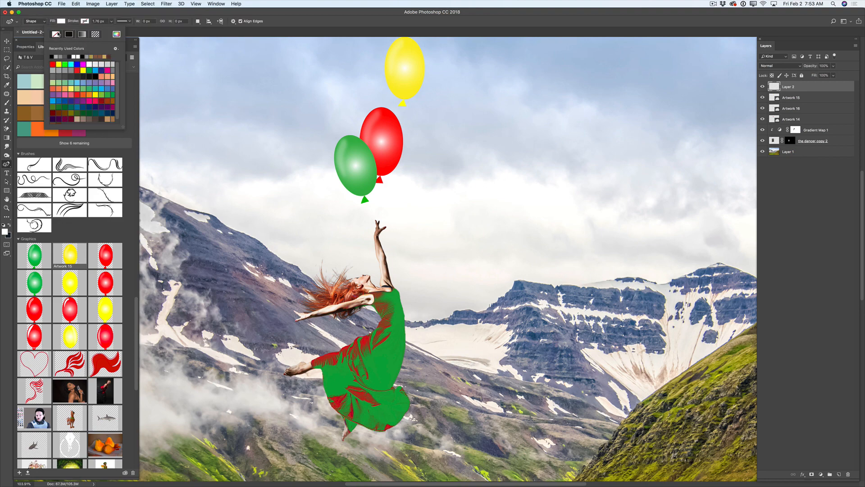
click(61, 21)
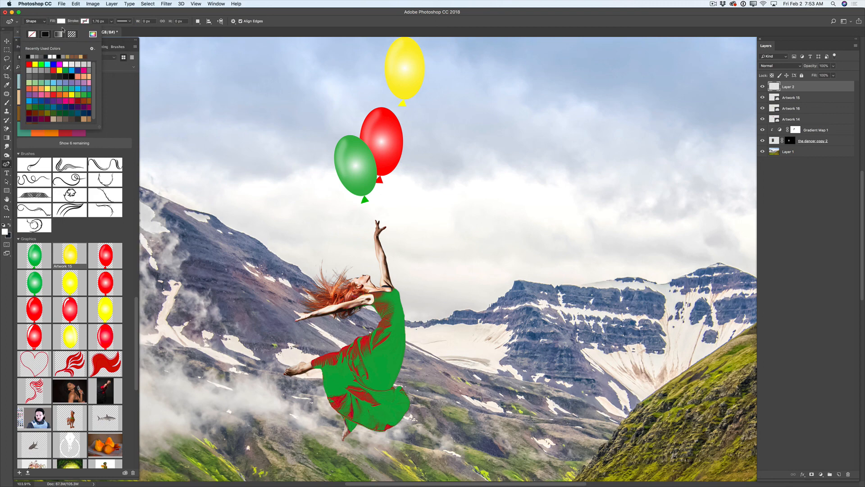
click(85, 21)
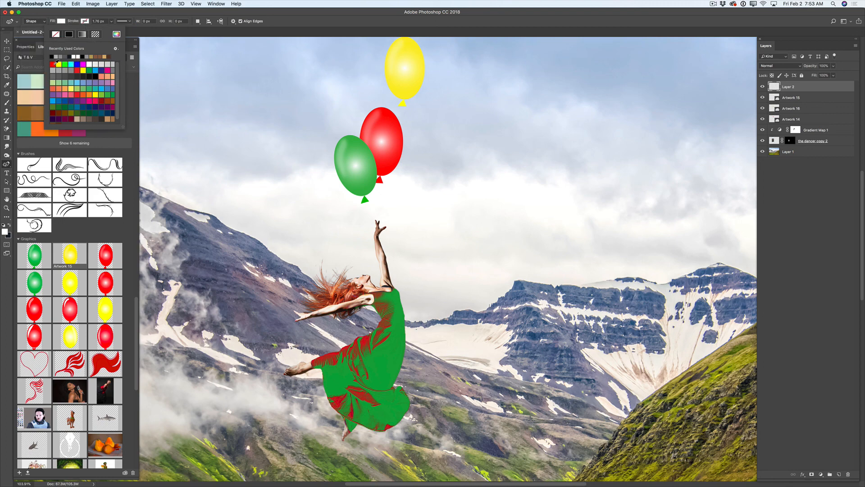
click(53, 64)
click(61, 21)
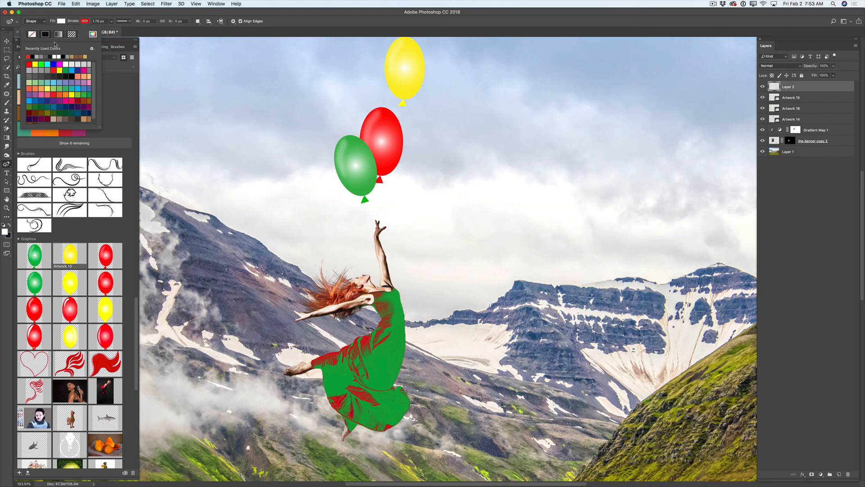
click(31, 35)
click(111, 22)
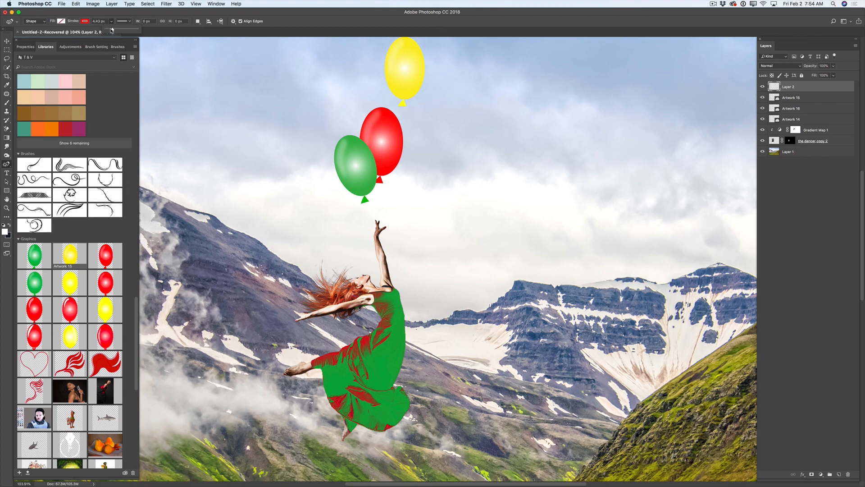
drag(112, 30, 111, 31)
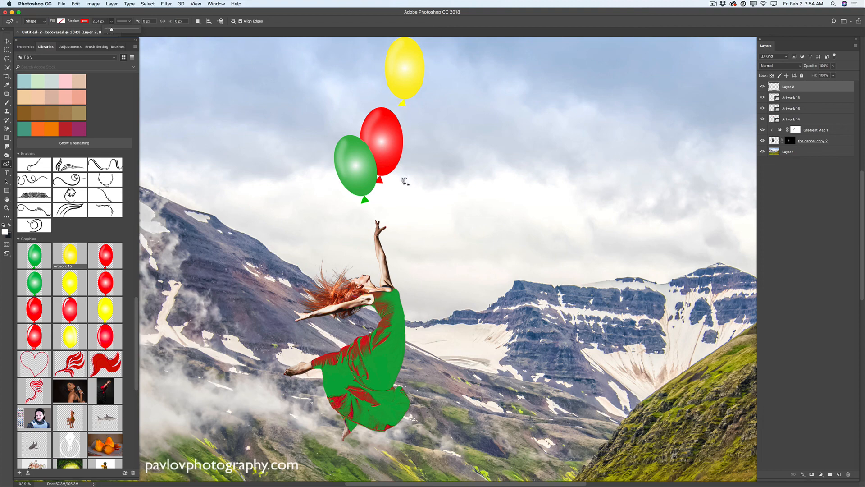
Step: Draw a curved red string from the red balloon's knot, looping around the dancer's raised hand
click(380, 181)
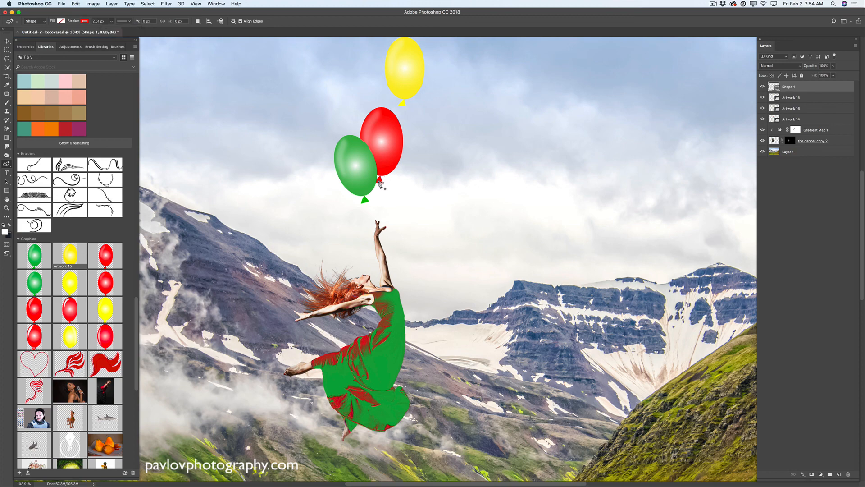
click(381, 190)
click(392, 210)
click(392, 237)
click(382, 245)
click(371, 243)
click(375, 228)
drag(376, 228, 378, 235)
key(Escape)
Step: On a new layer above Artwork 15, draw a curved string with a green stroke from the green balloon's knot around the dancer's hand
click(802, 99)
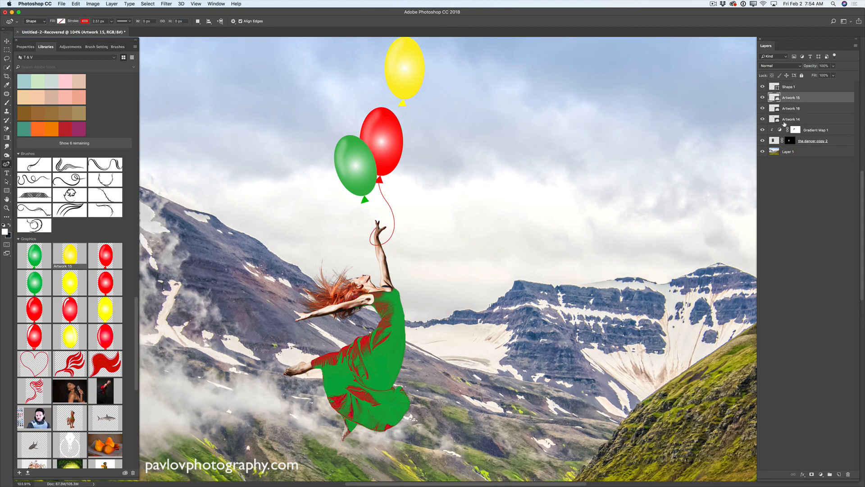
click(837, 474)
click(85, 21)
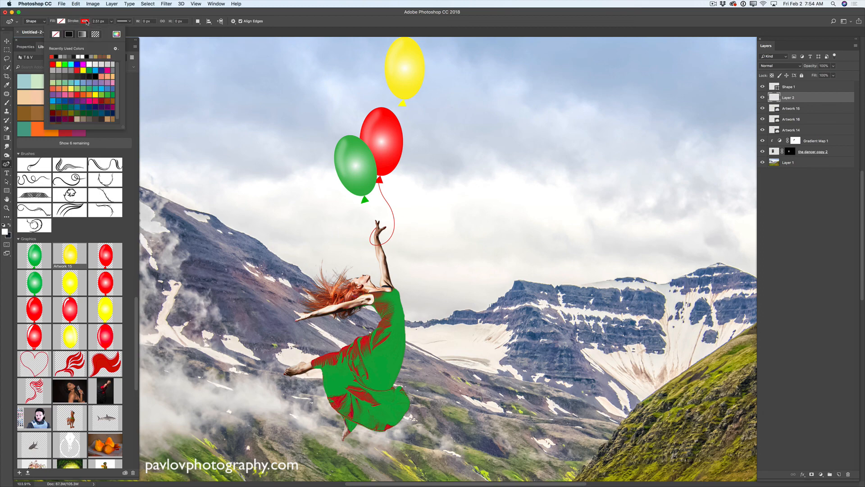
click(111, 94)
click(365, 200)
click(371, 212)
click(386, 224)
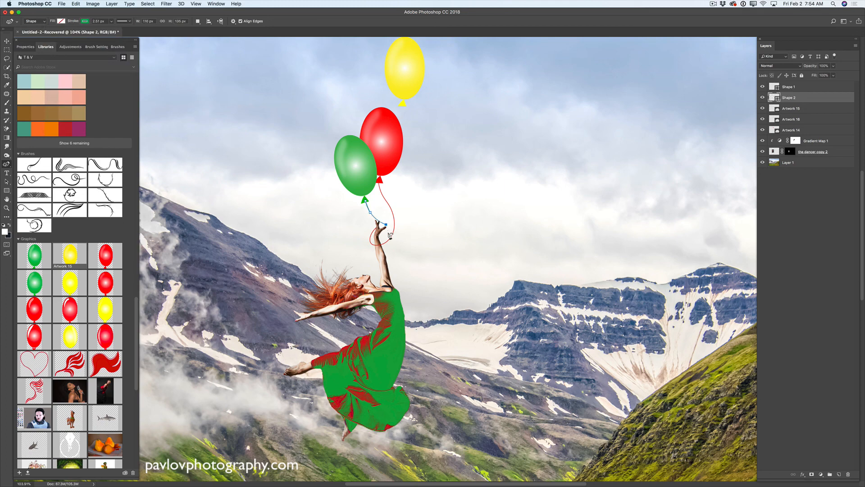
click(386, 254)
drag(386, 254, 387, 239)
click(376, 248)
key(Escape)
Step: On another new layer, draw a long curved string with a yellow stroke from the yellow balloon's knot to just below the dancer's raised hand
click(840, 472)
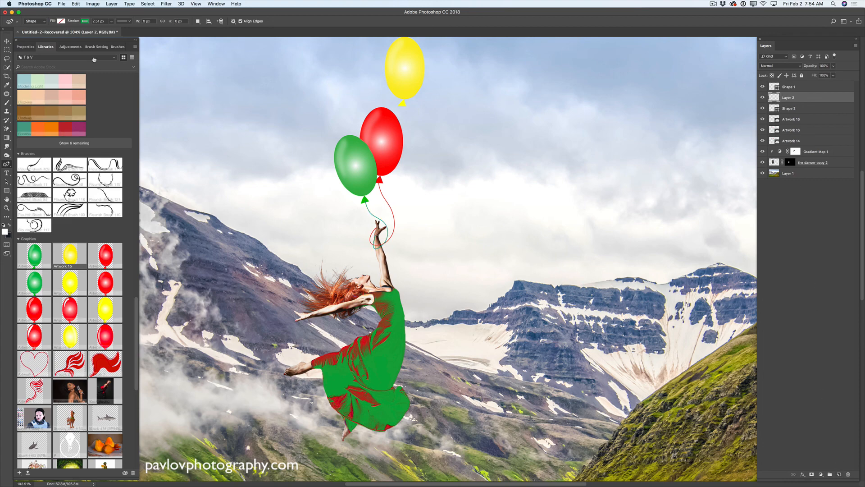
click(85, 20)
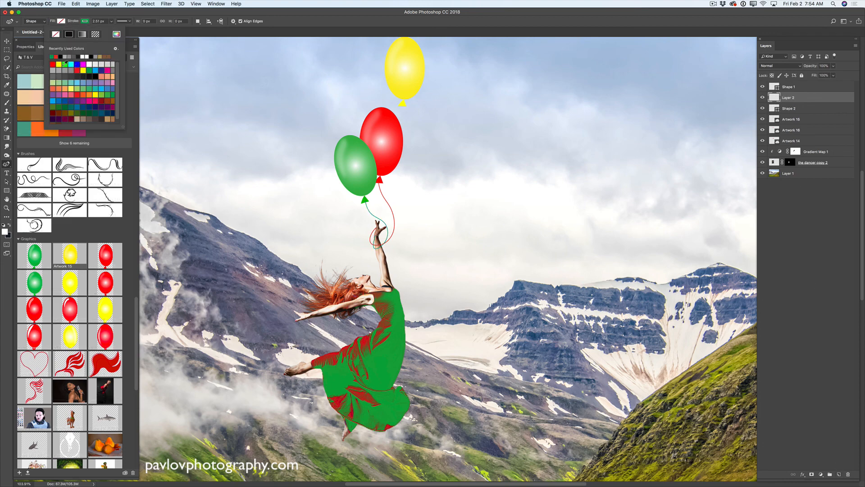
click(59, 64)
click(403, 105)
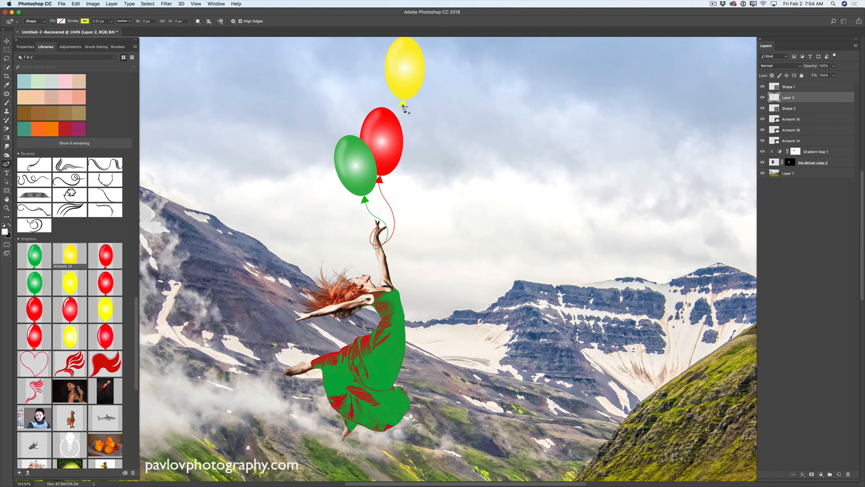
click(410, 132)
click(408, 183)
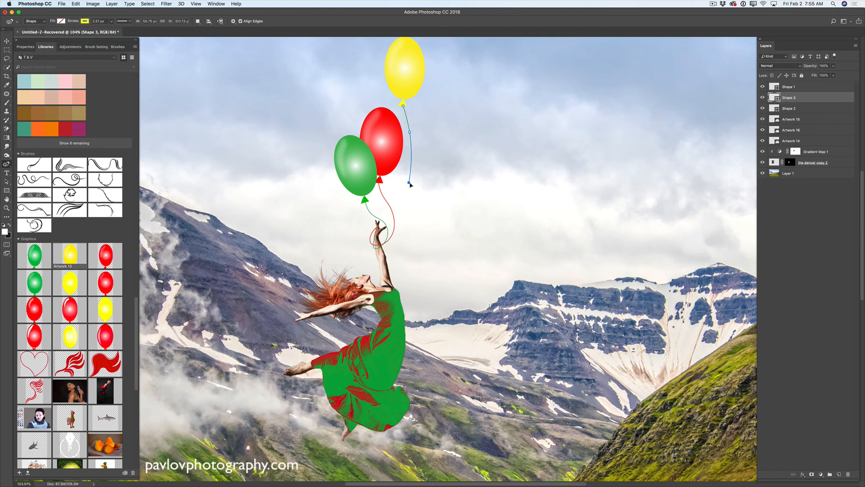
click(389, 232)
click(377, 256)
click(380, 264)
key(Escape)
Step: Place a small red Artwork 14 balloon above Layer 1, tilted about 32° in the sky right of the dancer, and lower its opacity
click(812, 174)
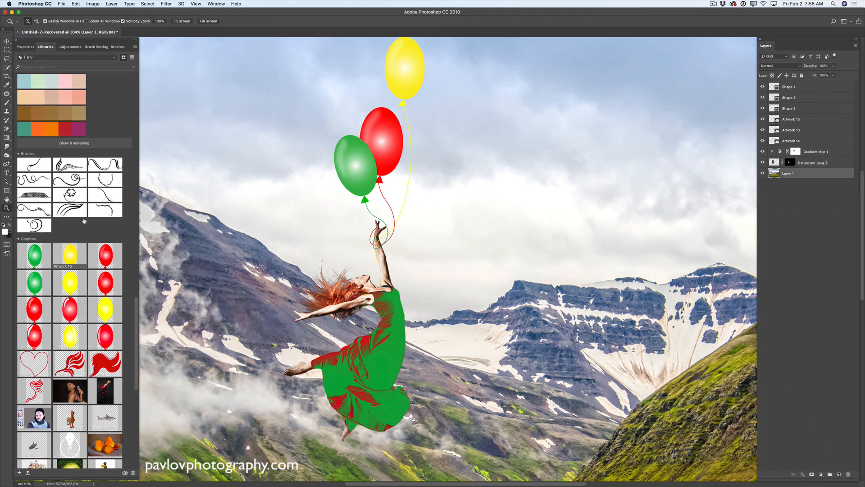
key(z)
drag(480, 279, 467, 290)
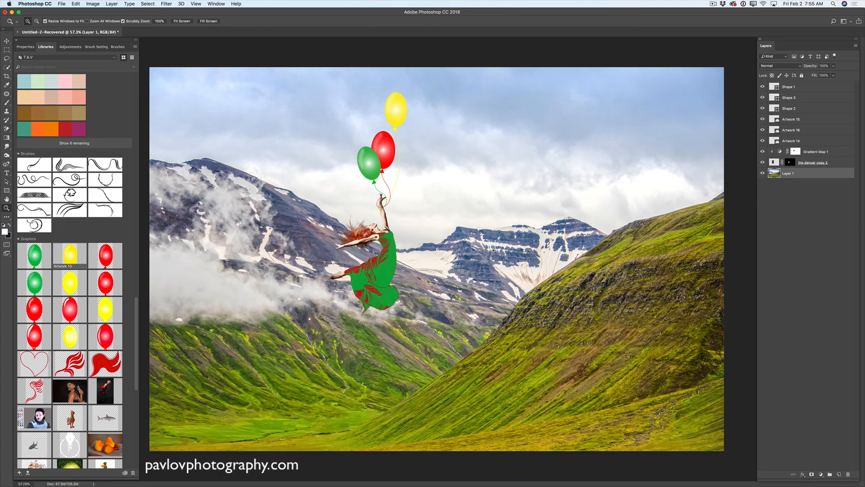
click(7, 41)
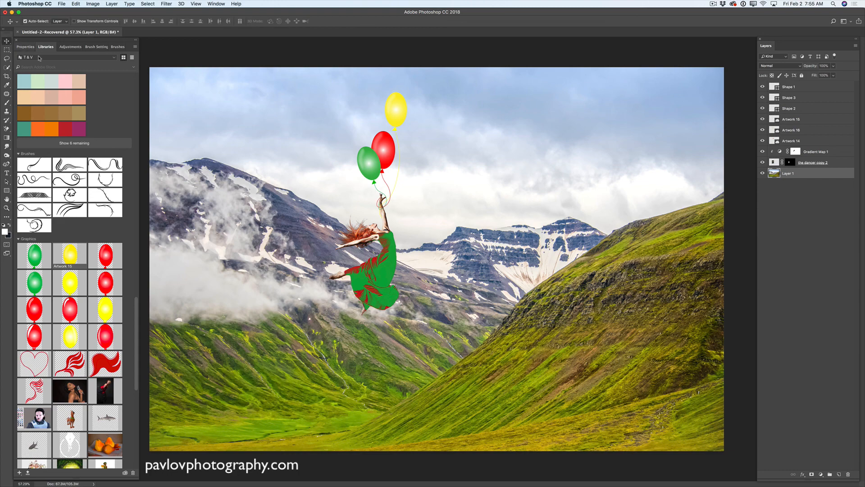
drag(103, 255, 553, 136)
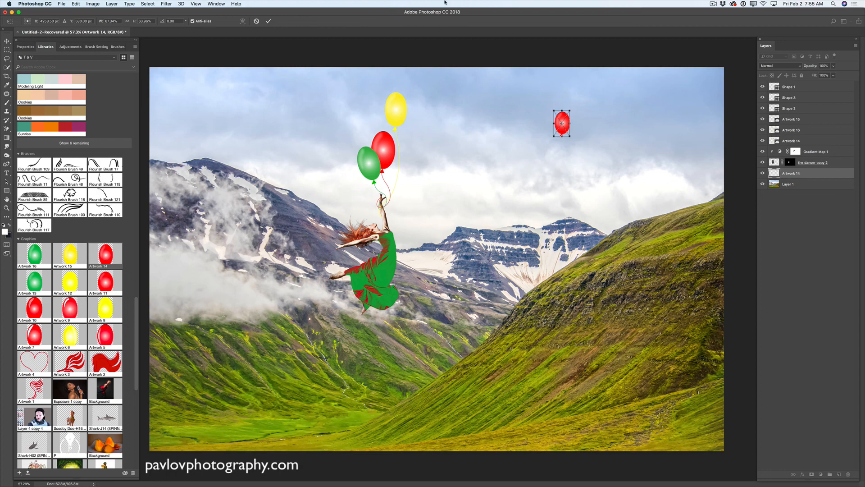
drag(552, 138, 576, 136)
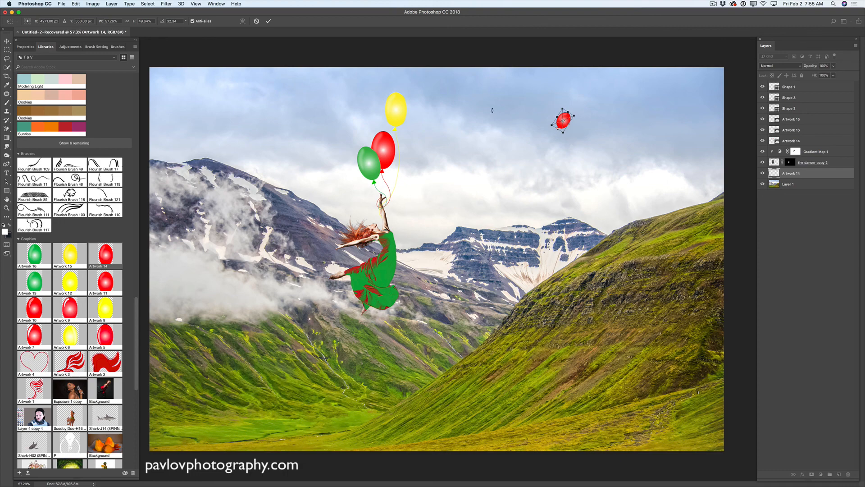
click(269, 21)
click(834, 66)
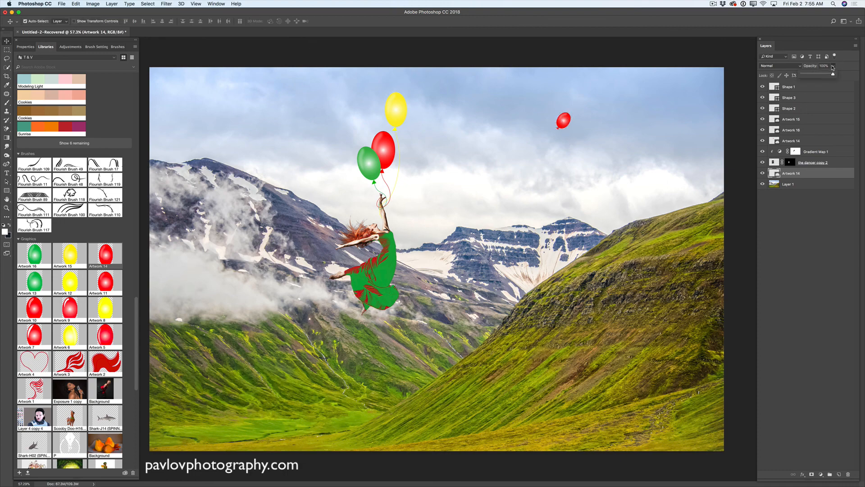
drag(834, 75, 829, 75)
Step: Place a tiny yellow Artwork 15 balloon high in the sky left of the dancer and reduce its opacity to 52%
drag(69, 259, 208, 98)
click(268, 21)
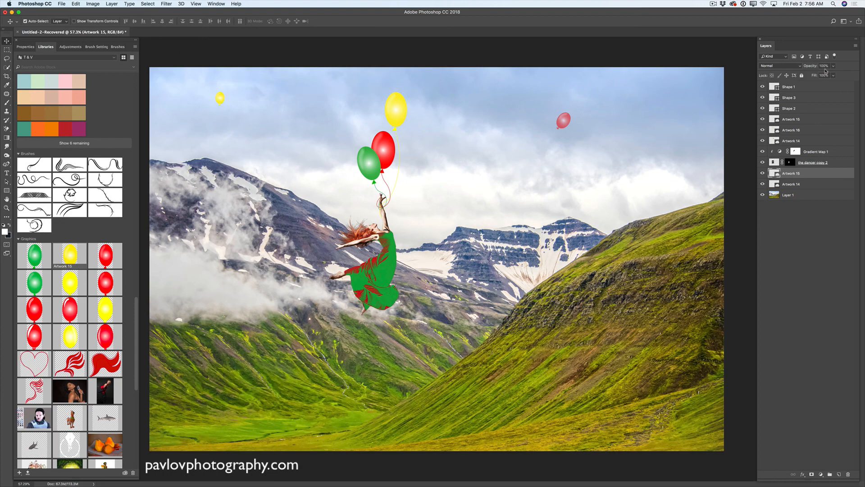
click(832, 66)
drag(832, 75, 818, 76)
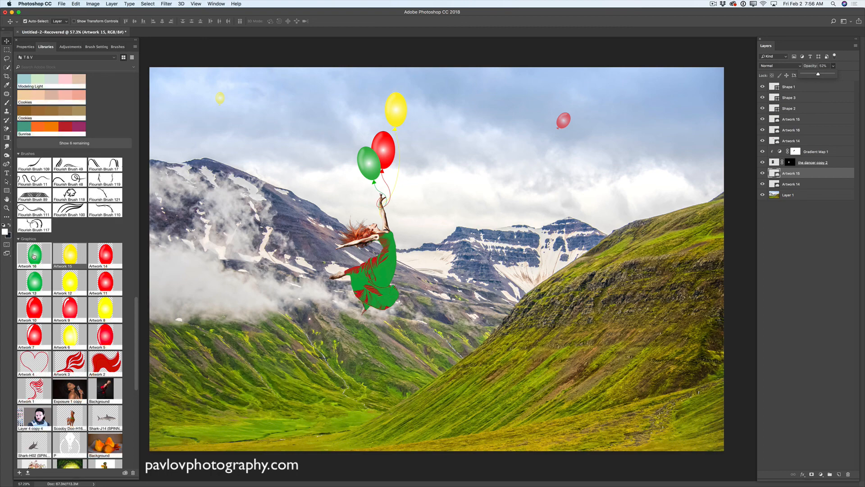
Step: Place a green Artwork 16 balloon, scaled to about 32% and tilted about -28°, between the yellow and distant red balloons, and reduce its opacity
drag(34, 256, 457, 111)
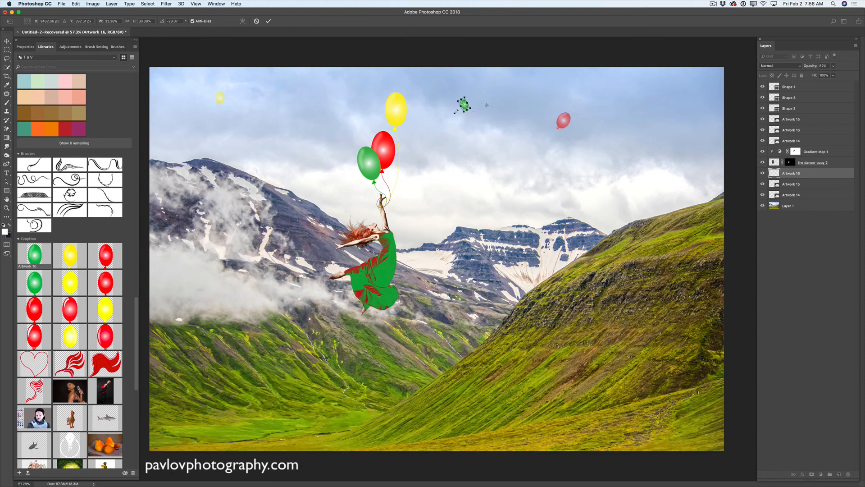
click(268, 21)
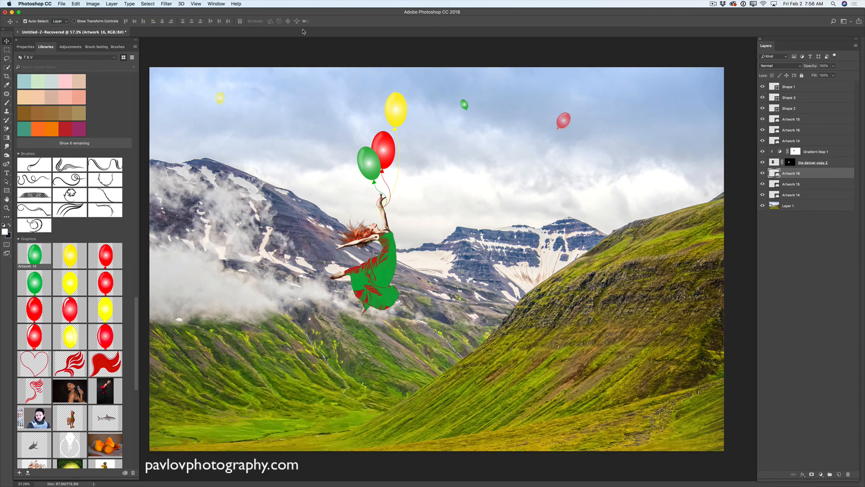
click(834, 66)
drag(834, 75, 816, 75)
Step: Add a Color Lookup adjustment with the FallColors.look 3D LUT above all layers and lower its opacity to 47%
click(804, 88)
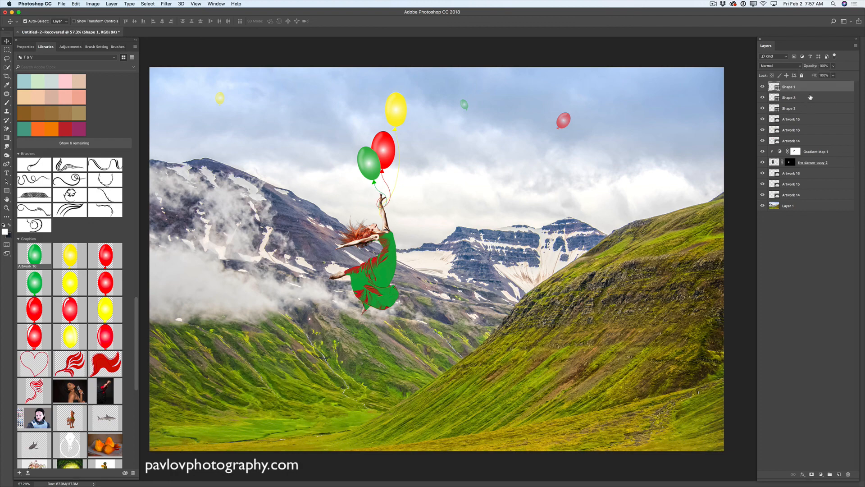
click(70, 47)
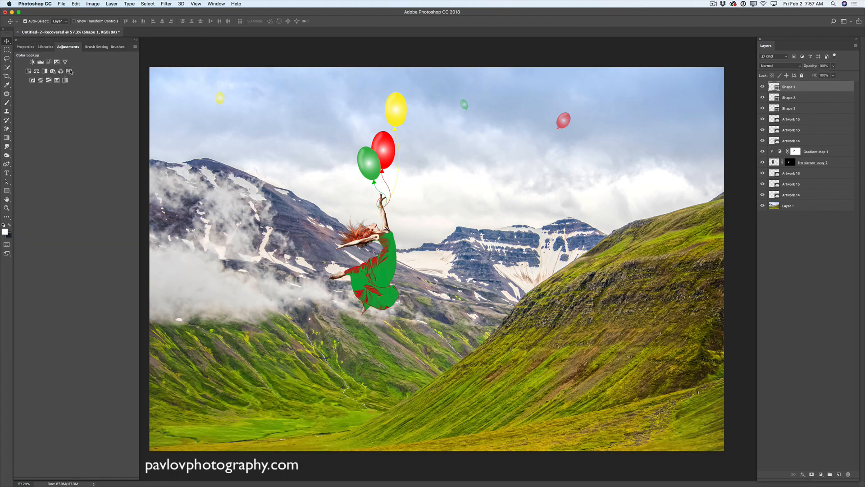
click(69, 71)
click(93, 70)
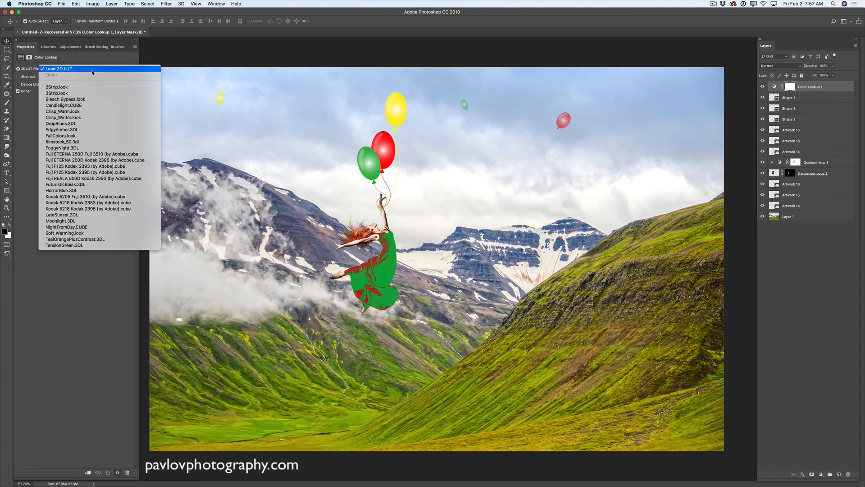
click(79, 137)
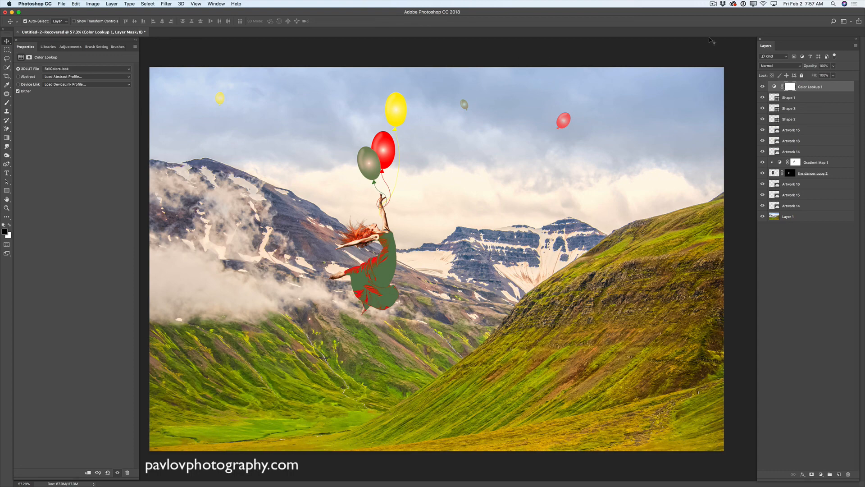
click(834, 69)
drag(835, 73, 813, 73)
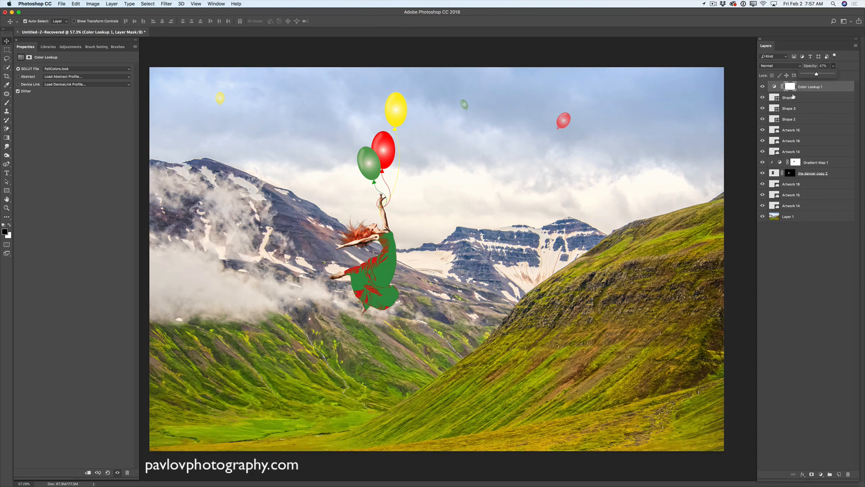
Step: Merge all visible layers into one and duplicate the merged layer
click(856, 47)
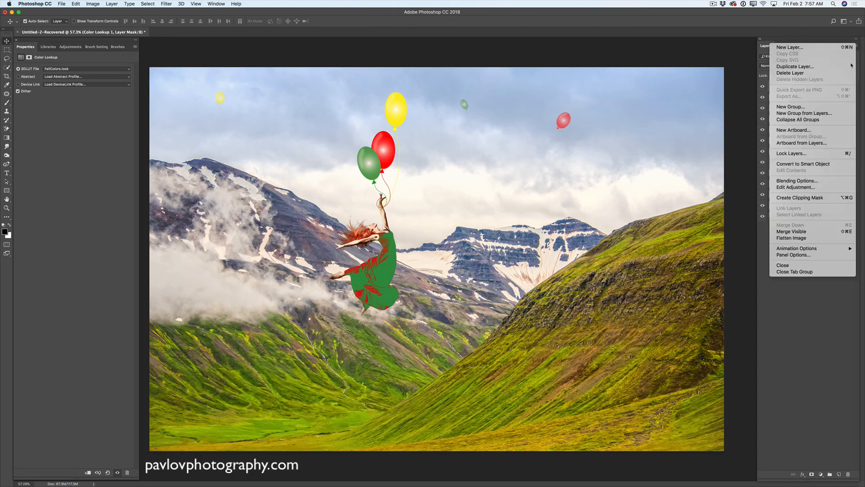
click(799, 232)
drag(823, 90, 840, 474)
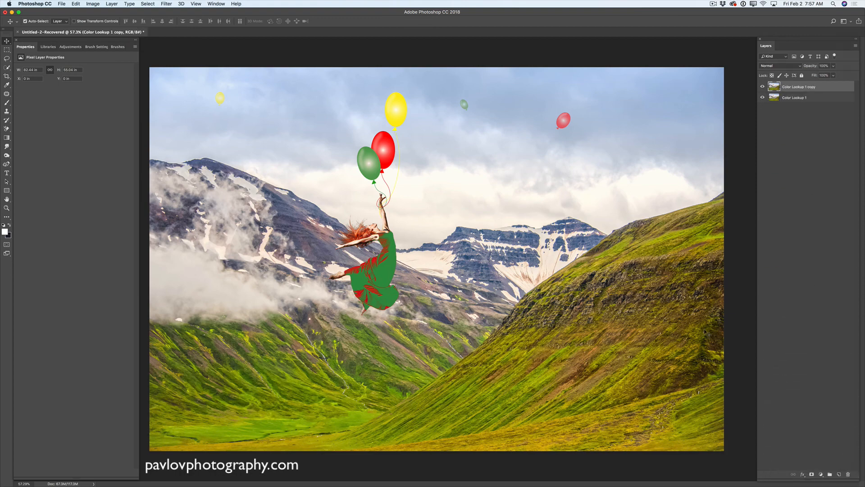
Step: In the Camera Raw Filter, set the duplicate's Exposure to -0.15, Contrast +13, Highlights about -18, Shadows +34, Whites -28 and Blacks about -16
click(167, 5)
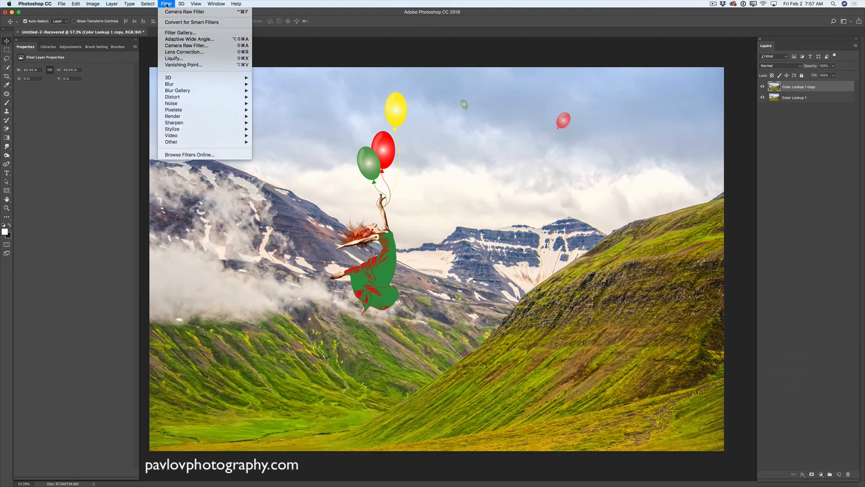
click(185, 46)
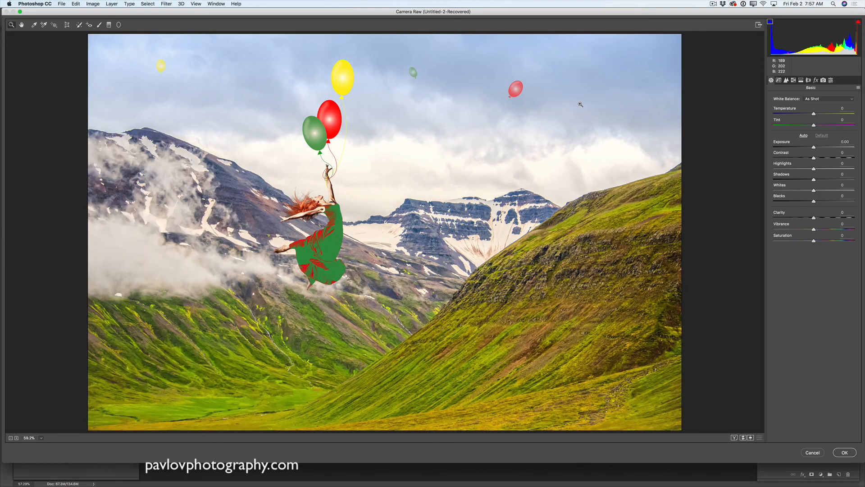
drag(814, 147, 829, 182)
click(815, 159)
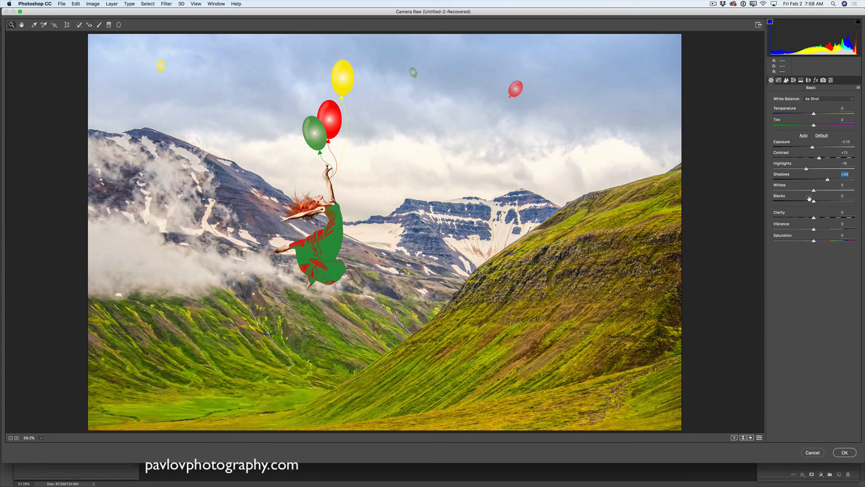
mouse_move(814, 190)
mouse_down()
mouse_move(801, 193)
mouse_move(822, 201)
mouse_move(807, 202)
mouse_up()
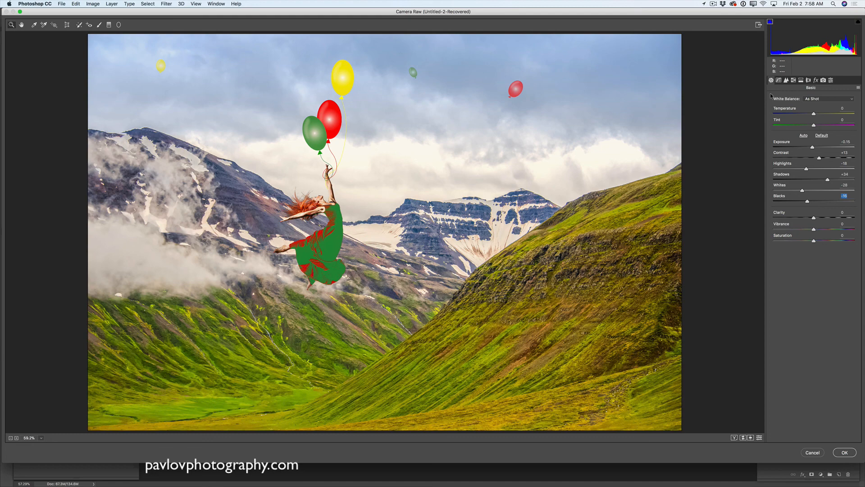
Step: Raise the HSL saturation of the duplicate layer: Reds +3, Yellows +43 and Greens +30
click(795, 81)
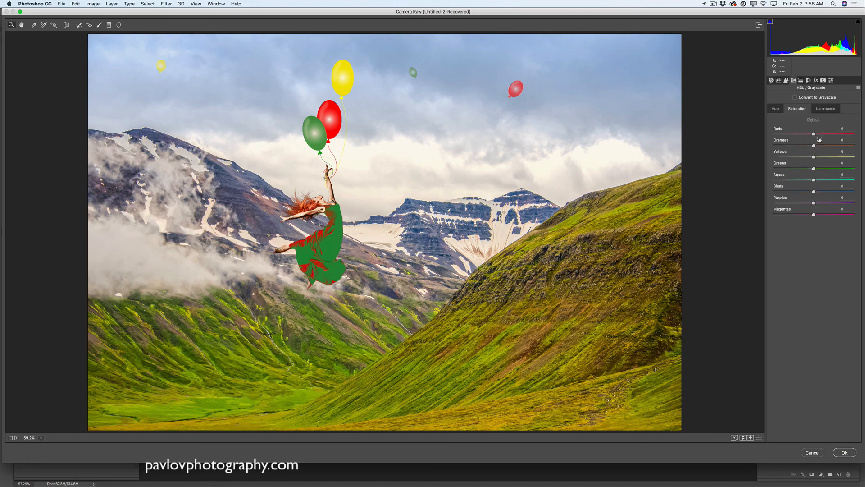
mouse_move(814, 134)
mouse_down()
mouse_move(832, 135)
mouse_move(815, 134)
mouse_up()
drag(815, 169, 831, 157)
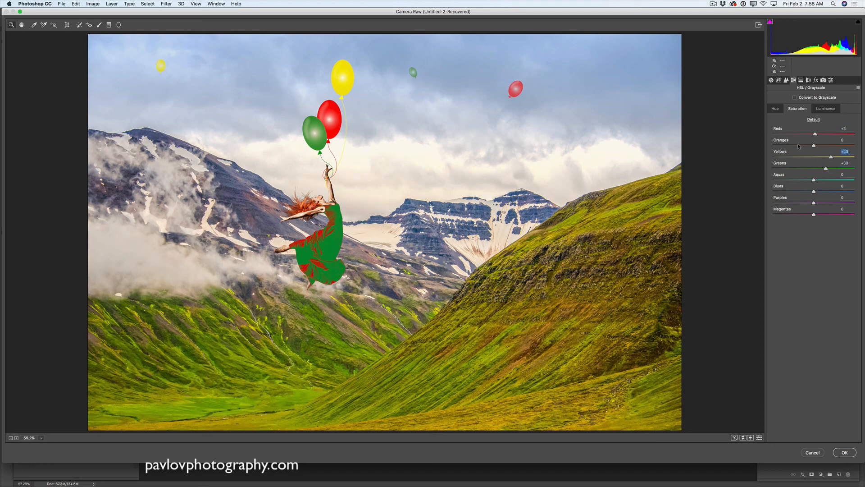
Step: Add a little luminance and color noise reduction, and apply the Camera Raw Filter to the duplicate layer
click(786, 80)
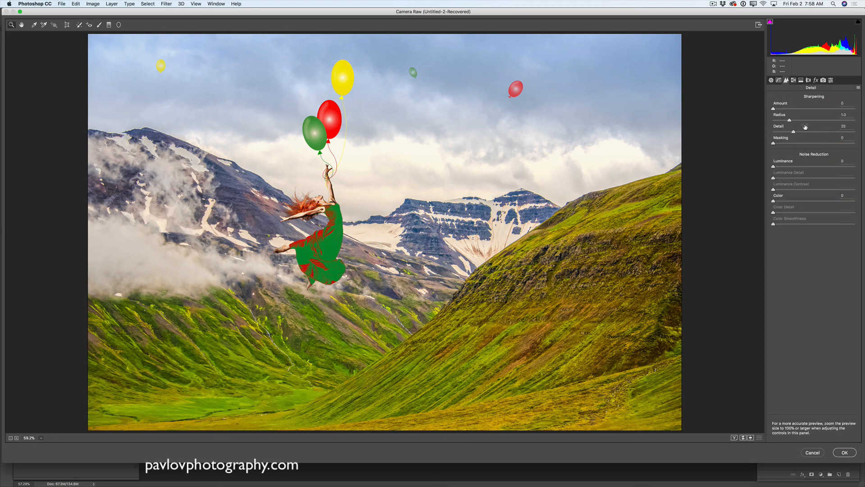
drag(774, 167, 783, 201)
click(845, 452)
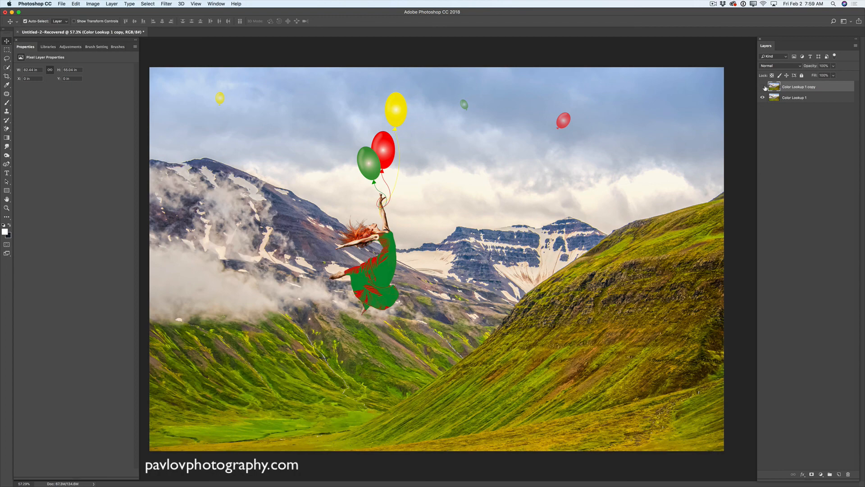
Step: Toggle the visibility of the Color Lookup 1 copy layer to compare before and after, leaving it shown
click(762, 86)
click(763, 87)
click(763, 86)
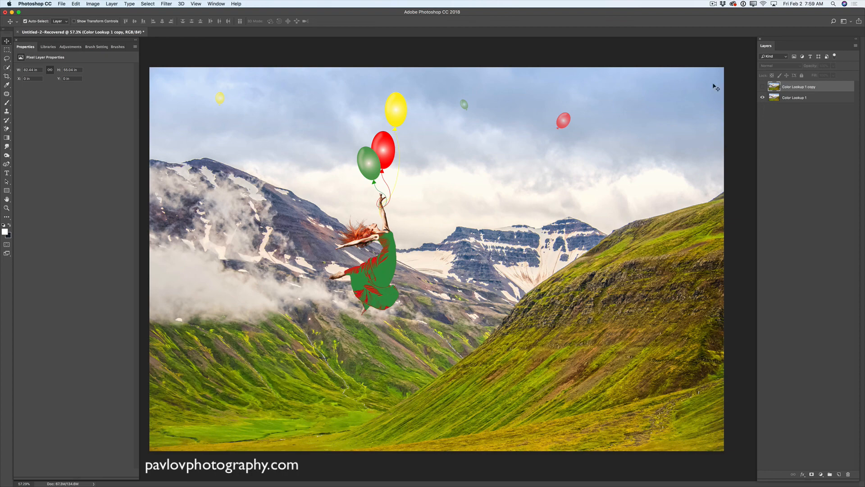
click(764, 88)
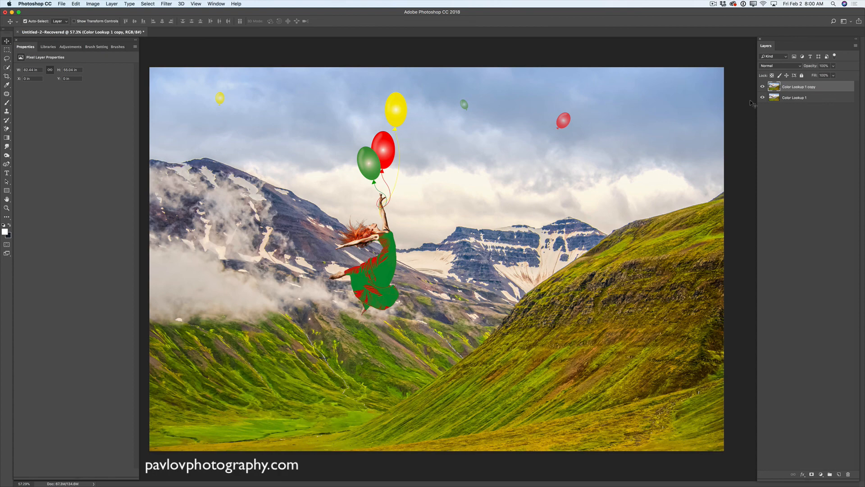
click(713, 4)
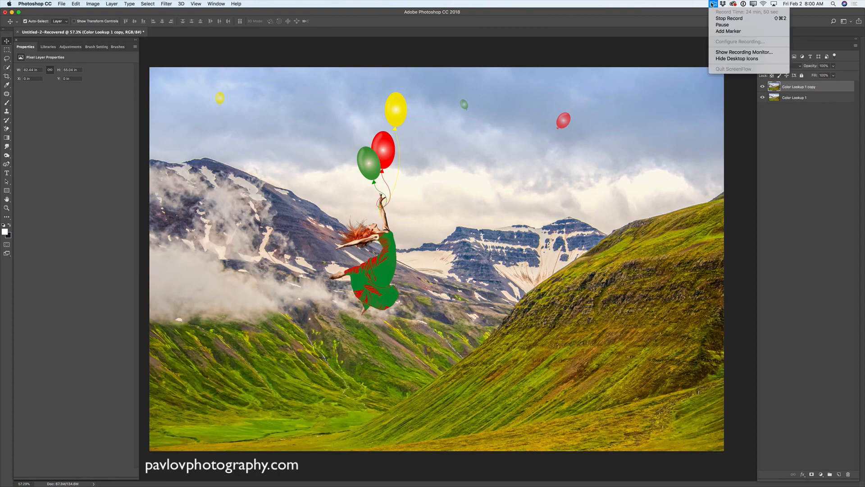